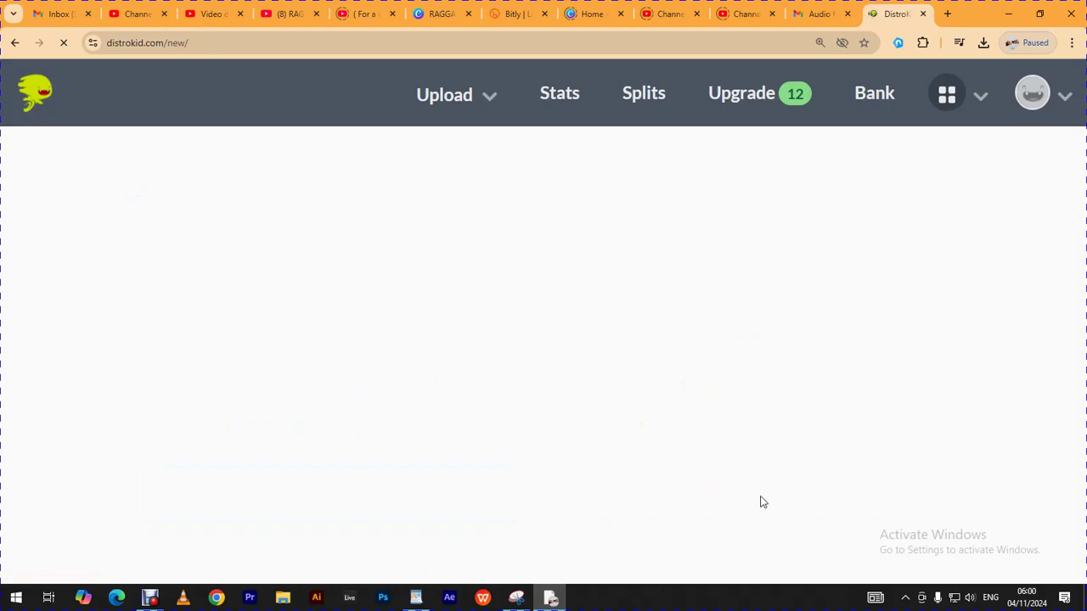
Add Snapchat to the release's services and declare ownership of 100% of the publishing rights
key(ctrl+minus)
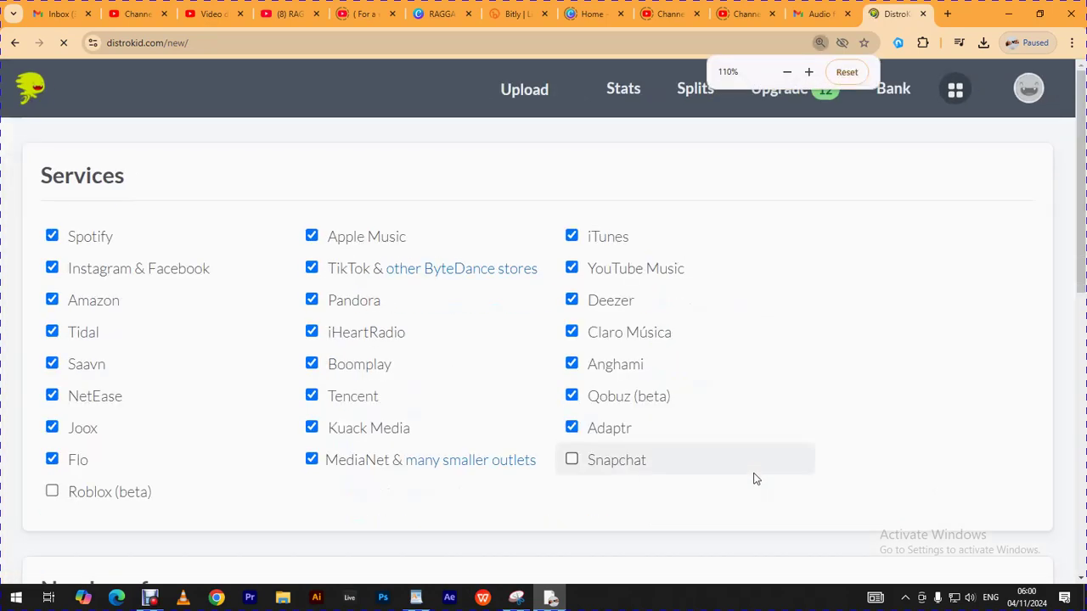
key(ctrl+minus)
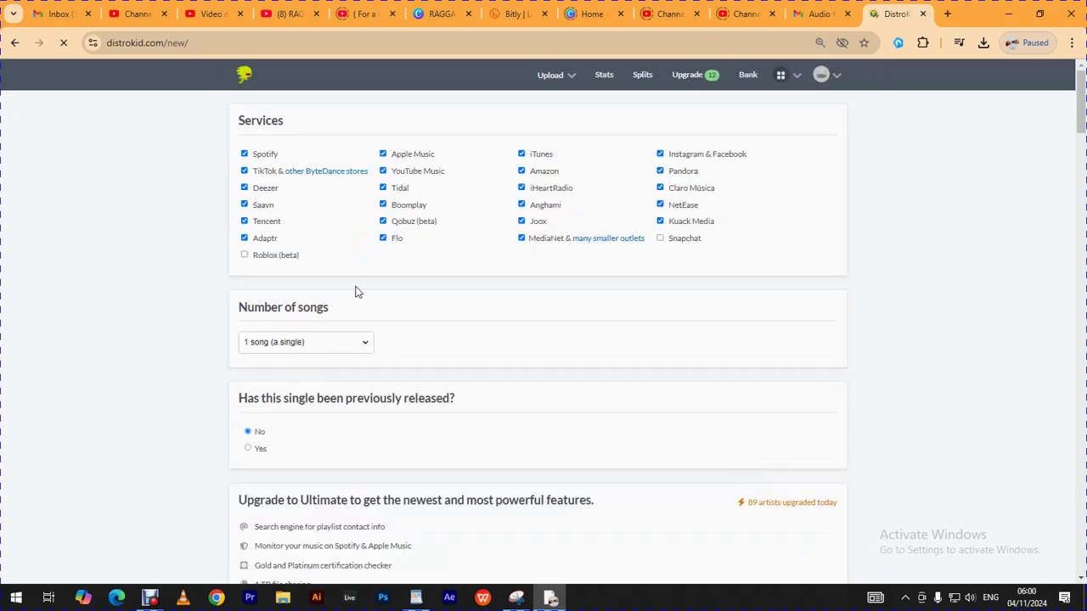
click(663, 243)
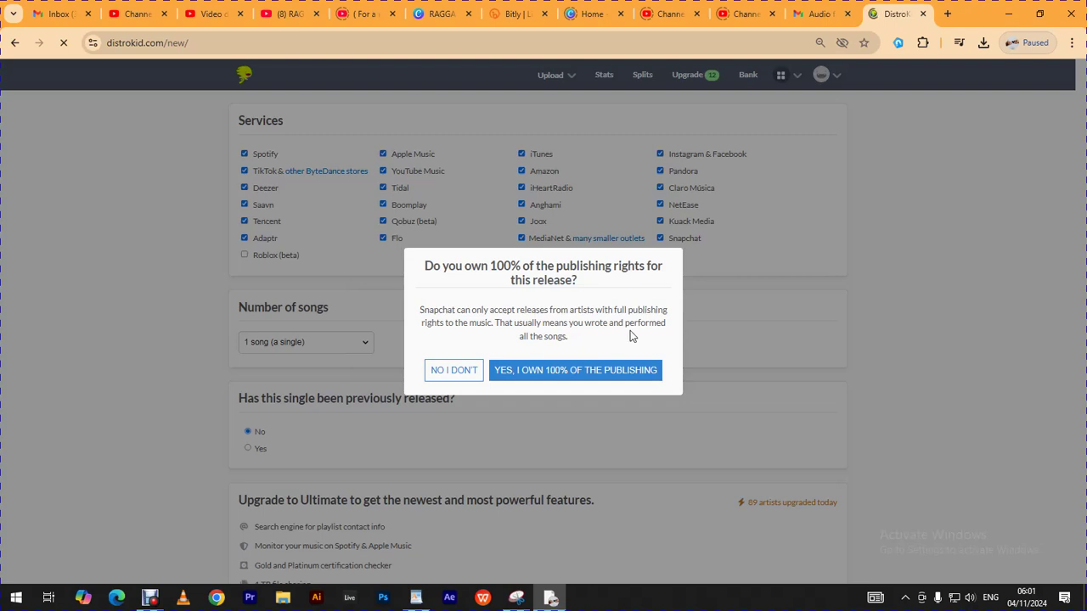
click(536, 374)
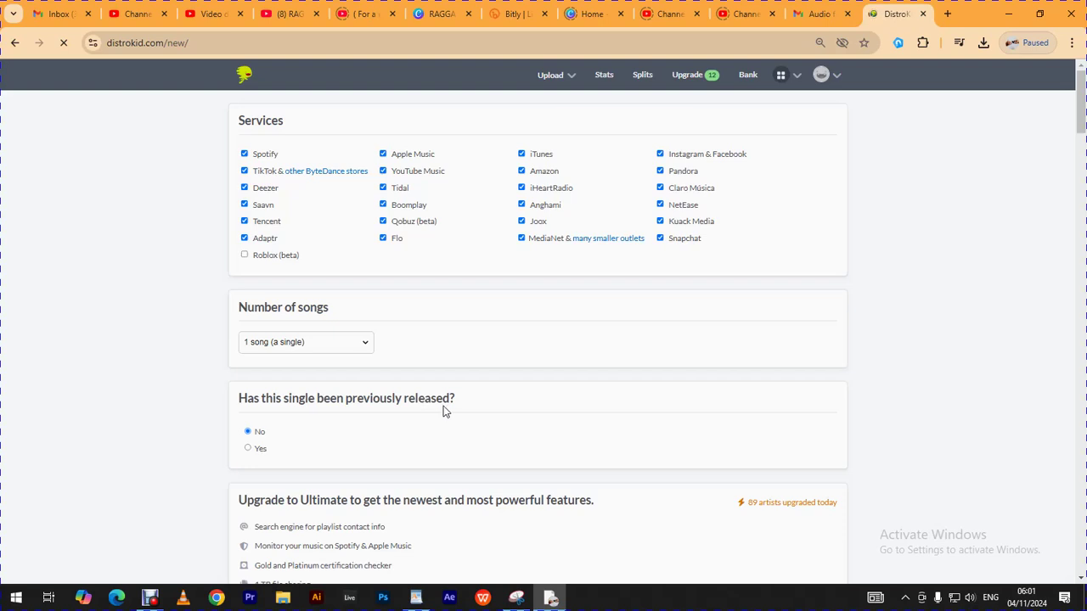
Decline the offer to upgrade to the Ultimate plan
scroll(393, 420, down, 3)
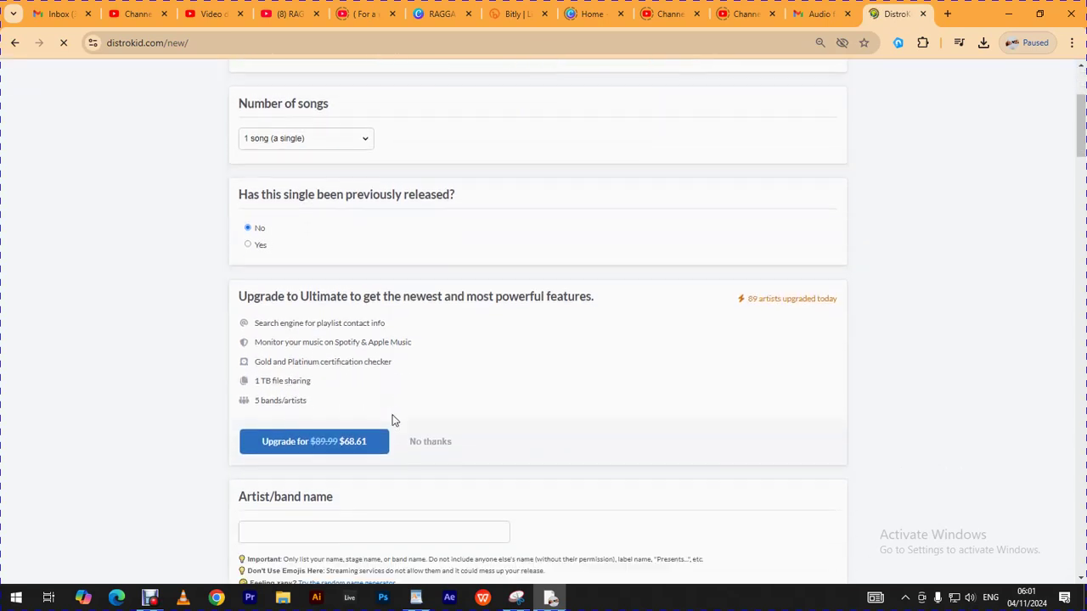
scroll(447, 388, down, 1)
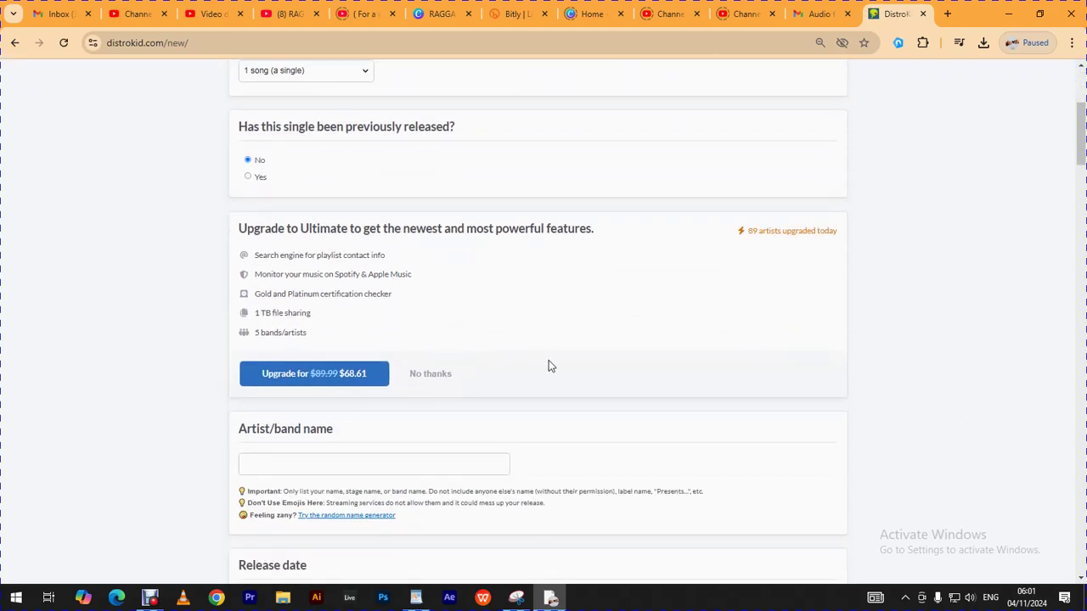
click(431, 374)
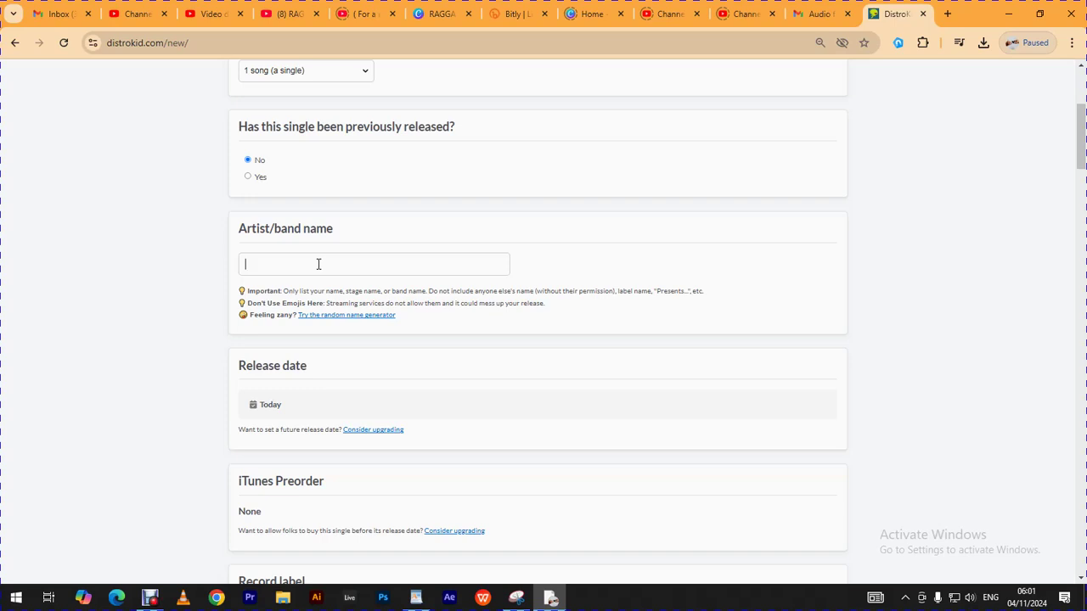
text(r)
key(BackSpace)
text(RAGGA)
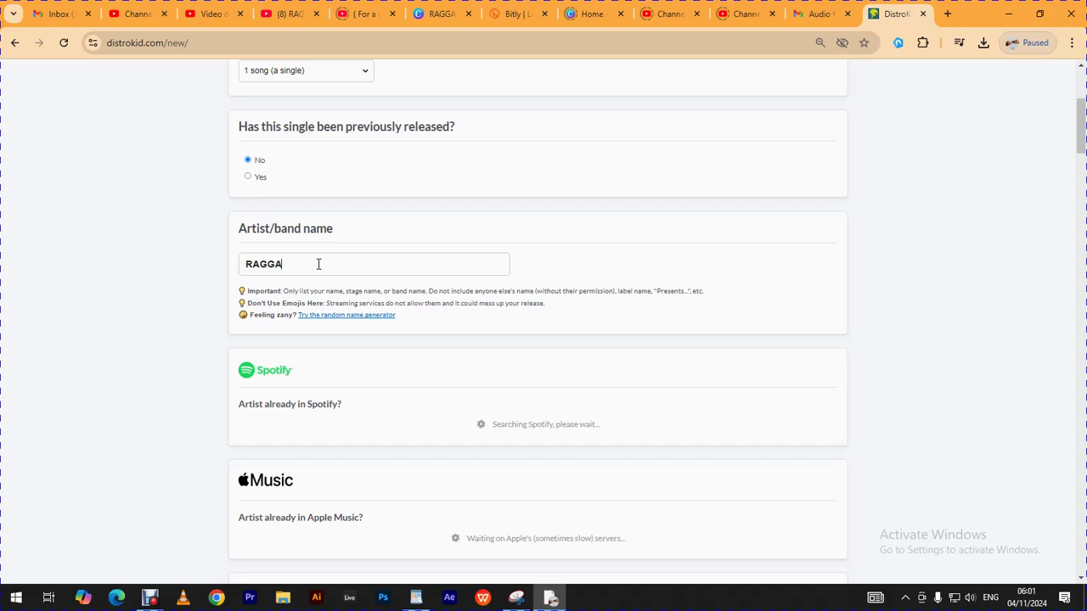
text( CO)
key(BackSpace)
key(BackSpace)
key(BackSpace)
key(BackSpace)
key(ctrl+a)
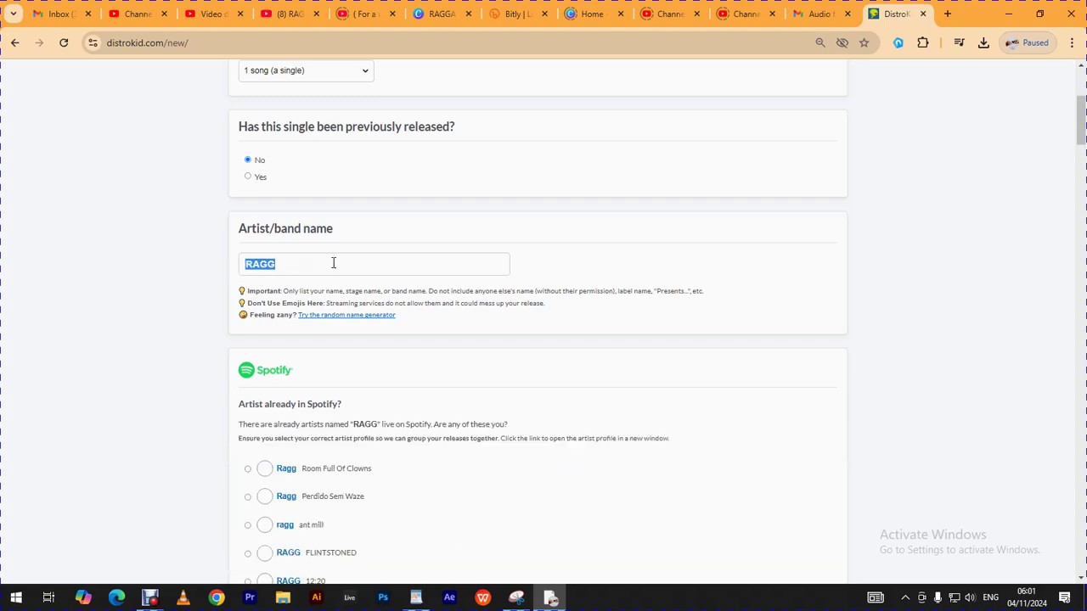
key(BackSpace)
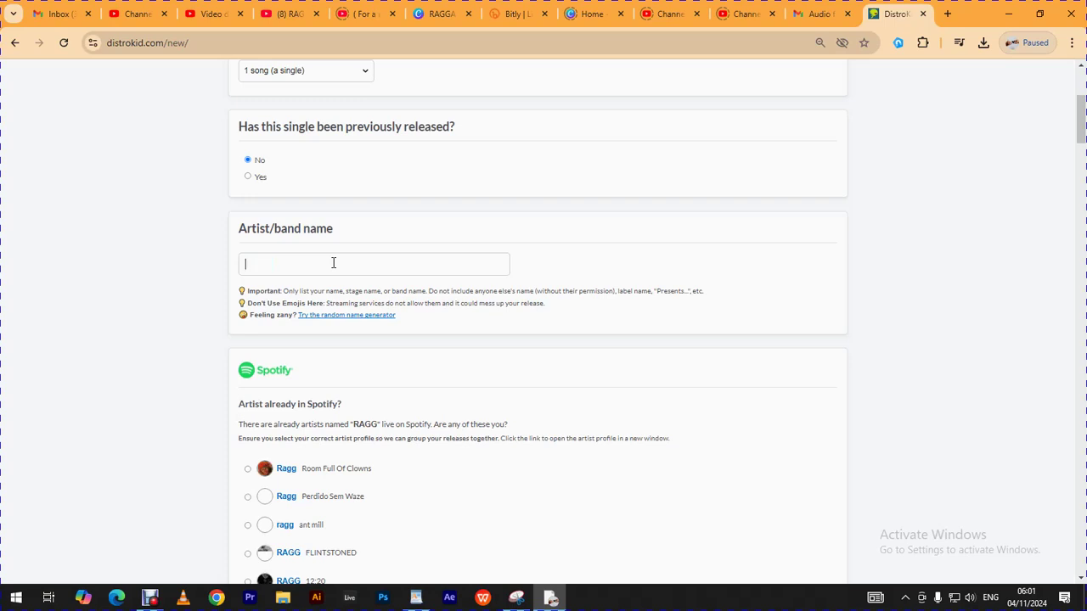
Enter the artist's stage name in capitals as the artist/band name and correct its spelling
text(JA)
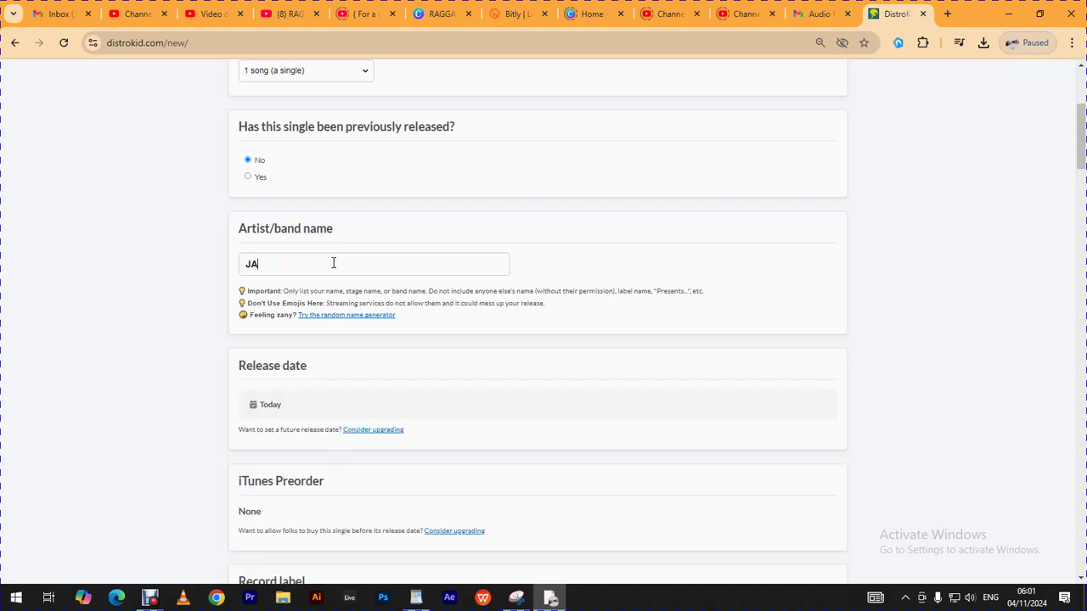
text(JJA)
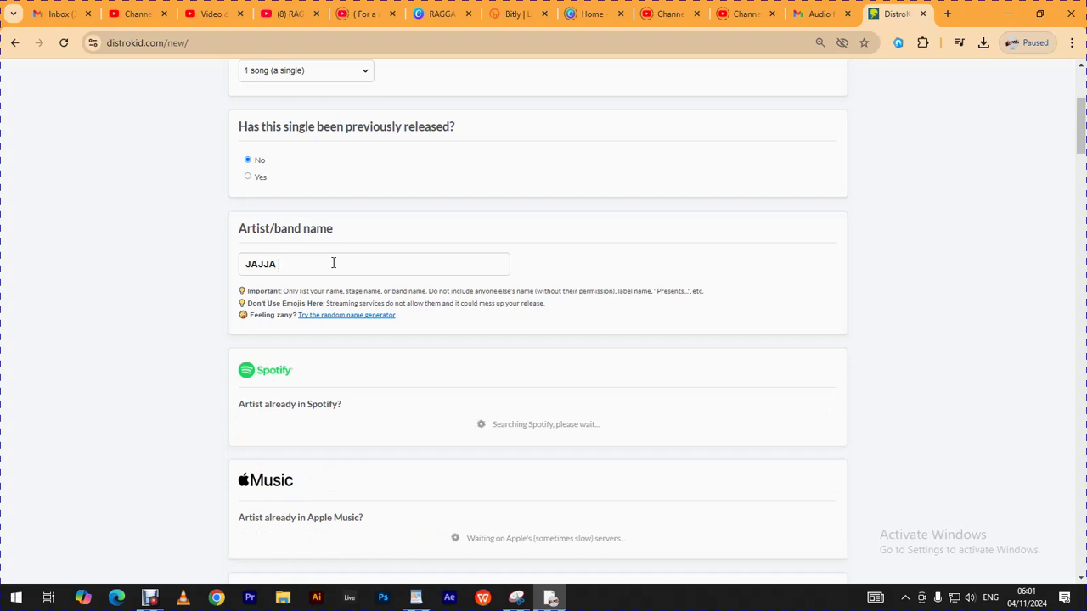
text( MAPESA)
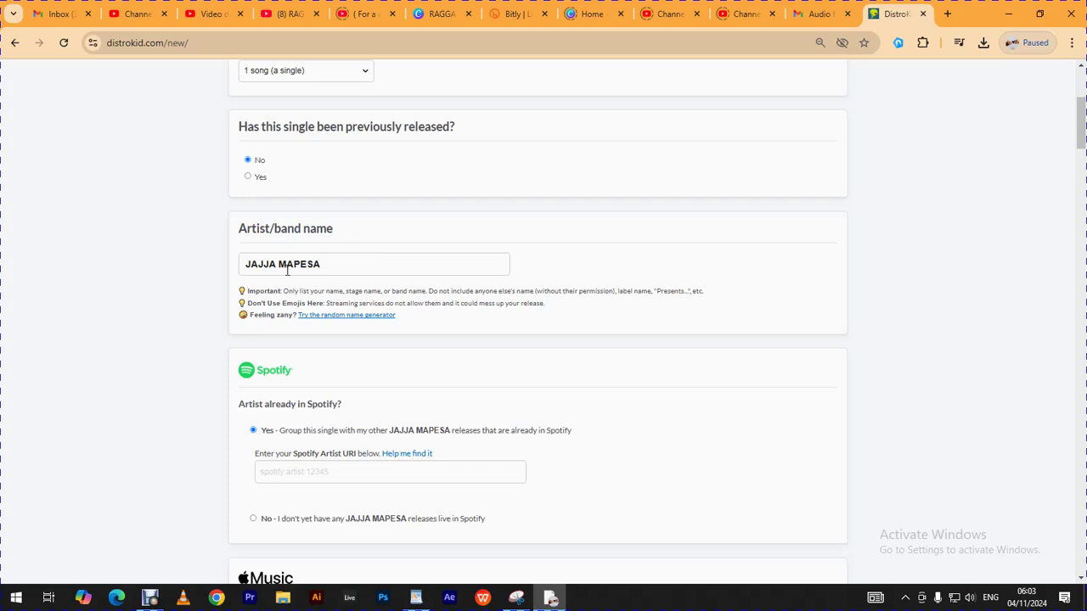
click(306, 266)
text(E)
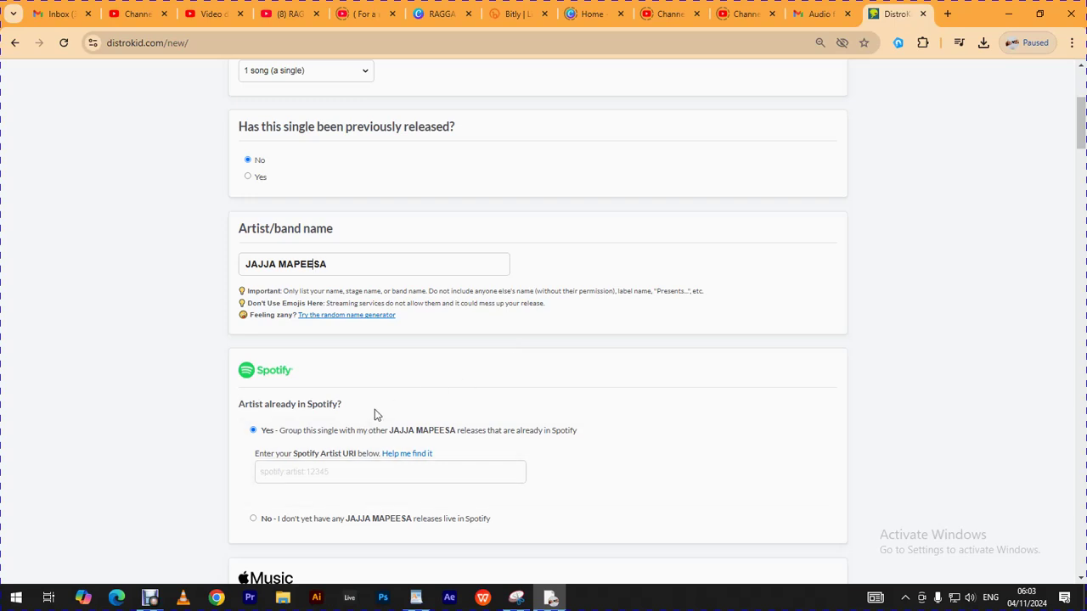
Declare that the artist has no existing releases or profile in Spotify, Apple Music and YouTube Music
click(309, 518)
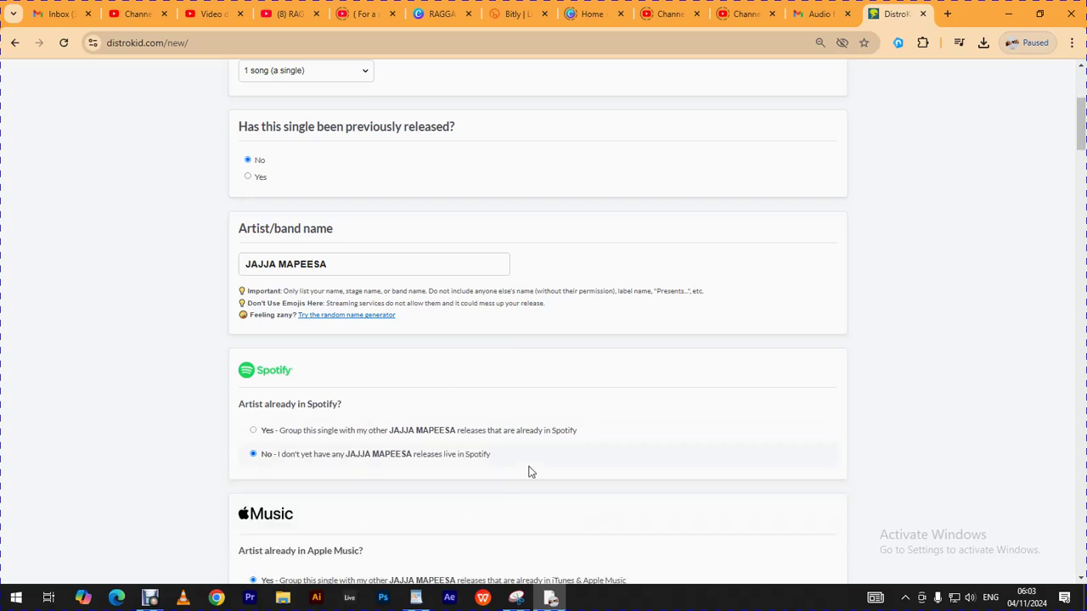
scroll(529, 470, down, 2)
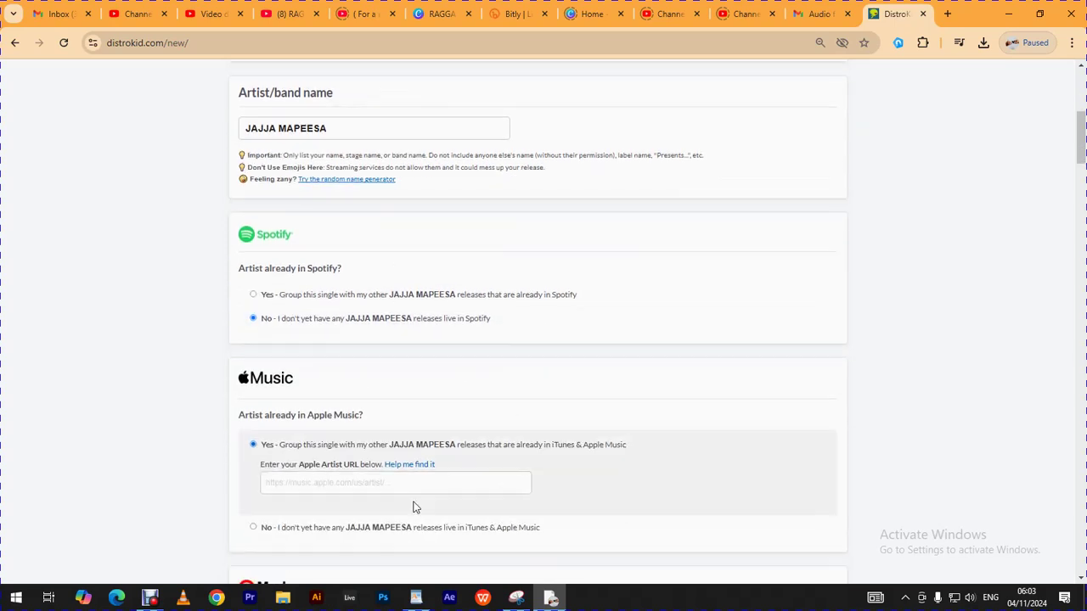
click(254, 527)
scroll(569, 463, down, 2)
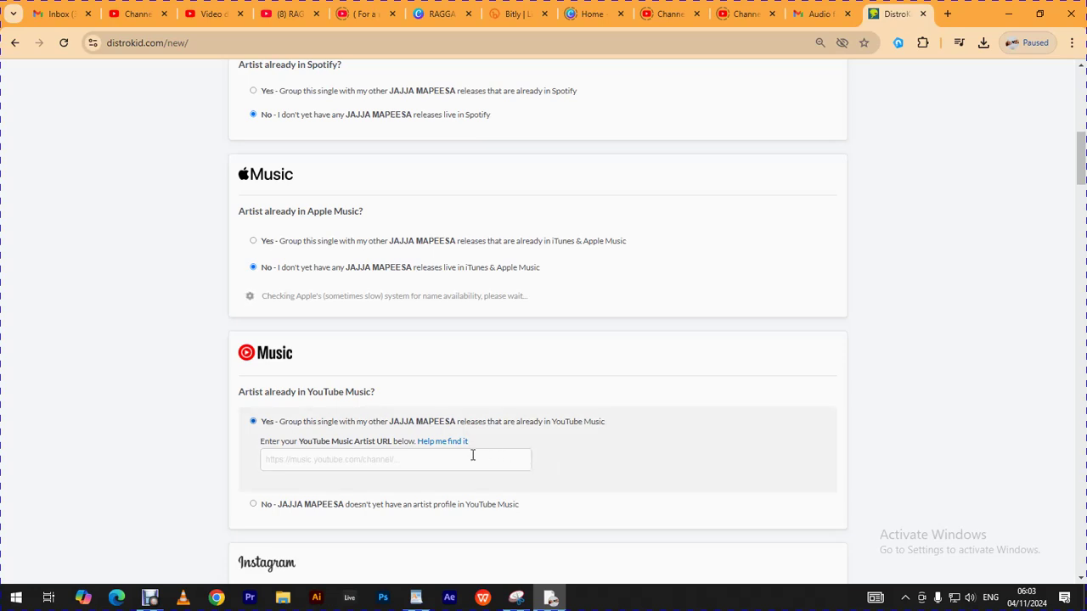
click(280, 508)
Declare that the artist doesn't yet have a profile on Instagram or Facebook
scroll(599, 439, down, 3)
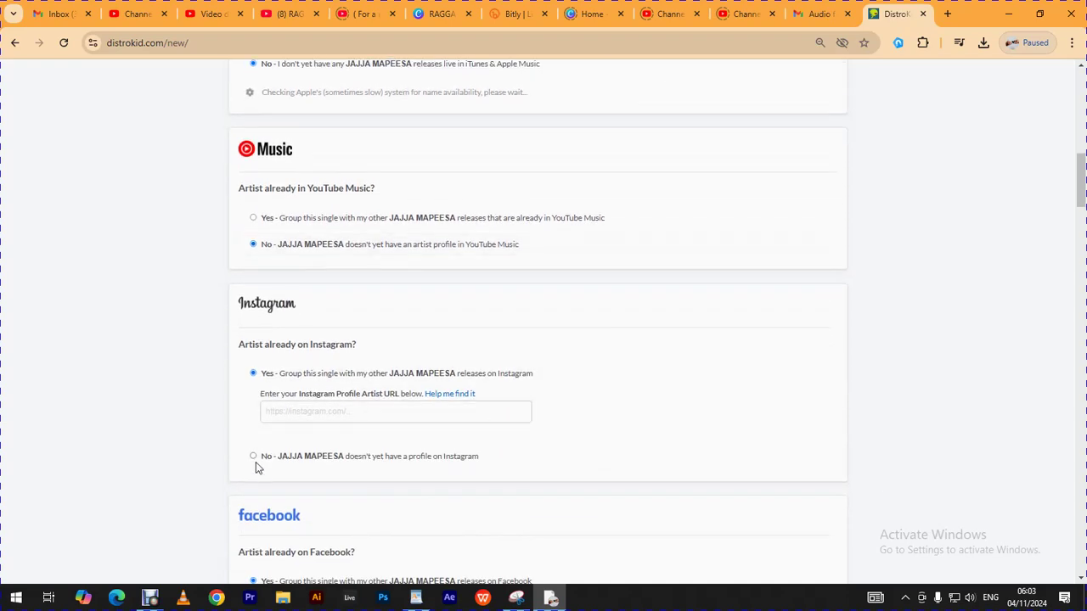
click(254, 459)
scroll(475, 417, down, 2)
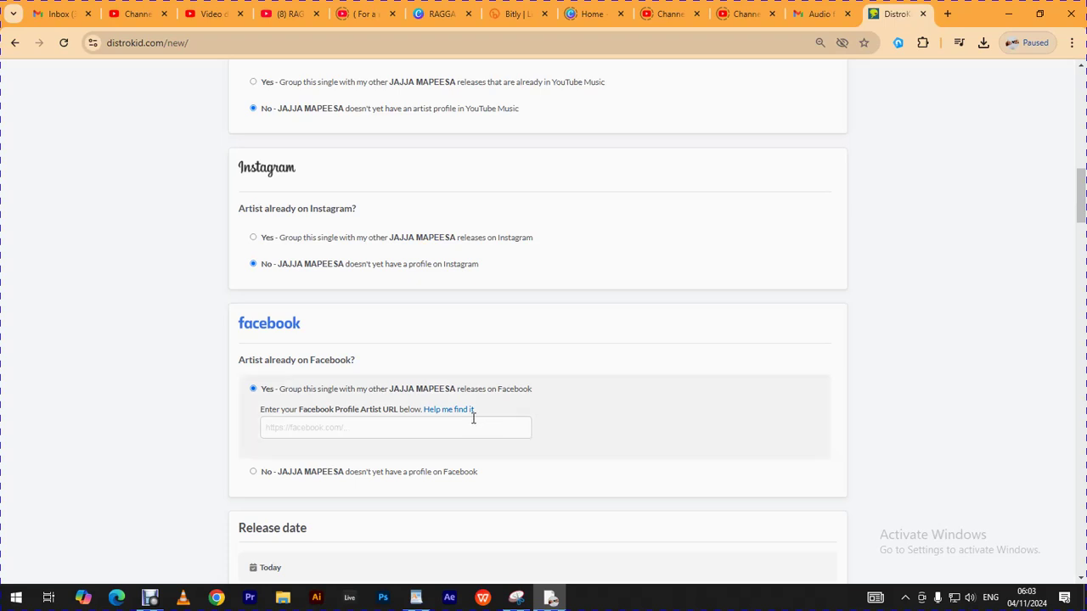
click(253, 473)
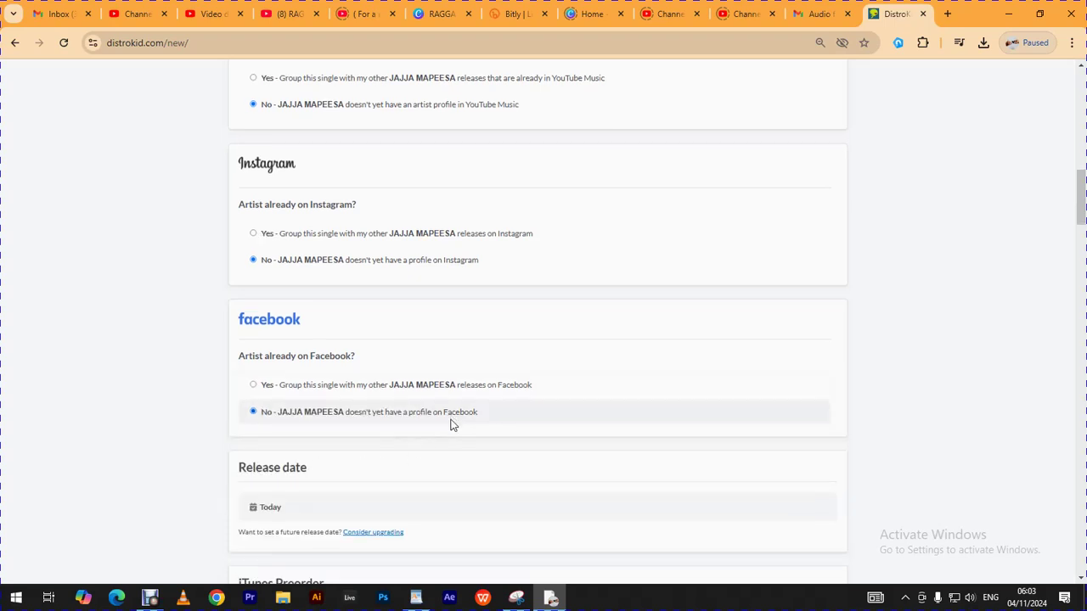
Set the single's primary genre to Dance and its secondary genre to Afrobeat
scroll(450, 425, down, 2)
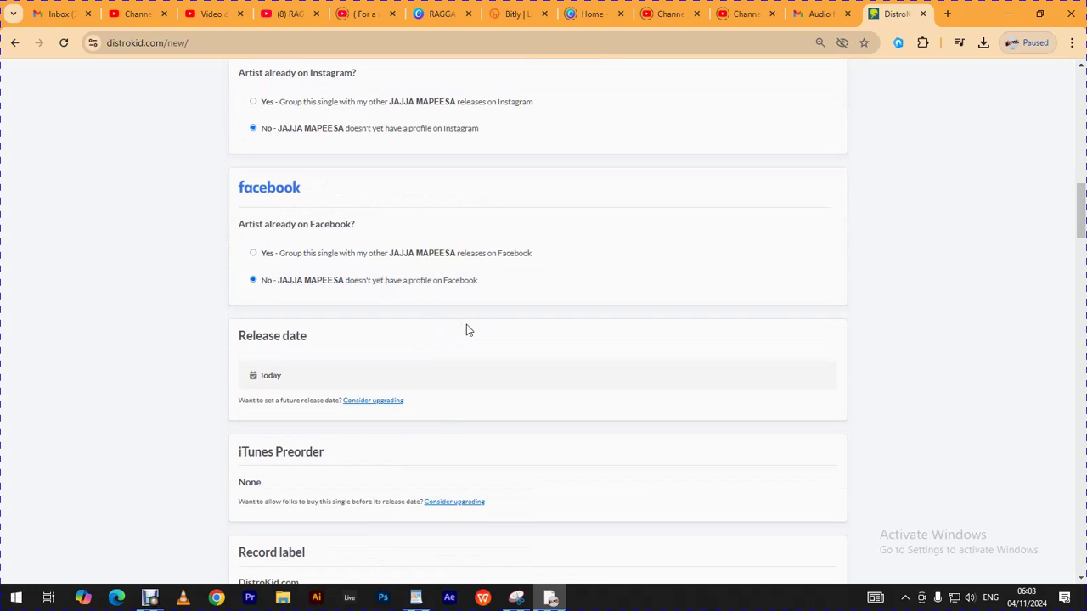
scroll(466, 330, down, 2)
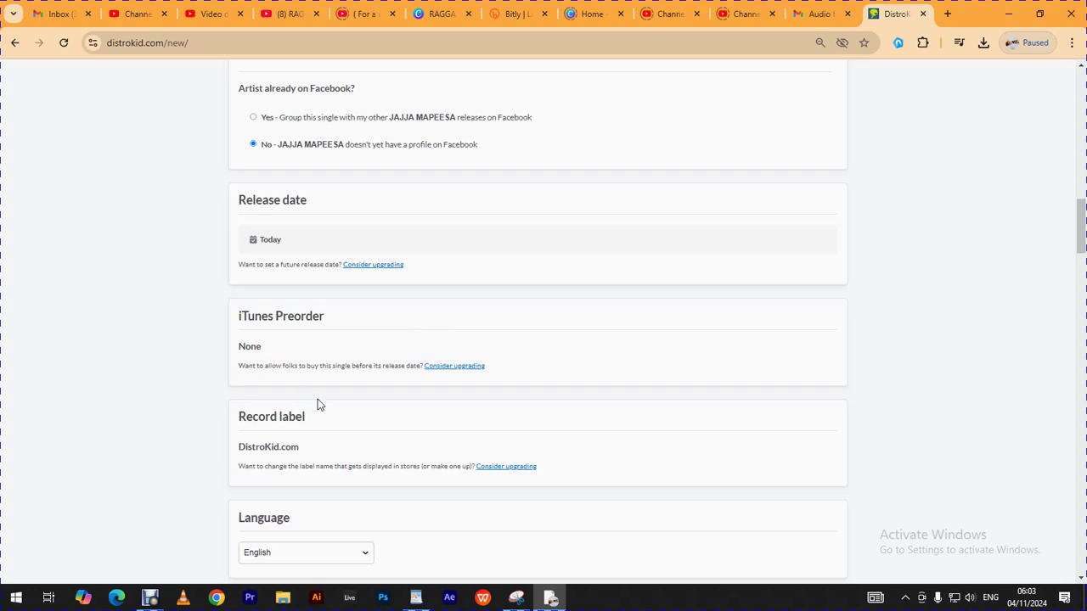
scroll(563, 378, down, 3)
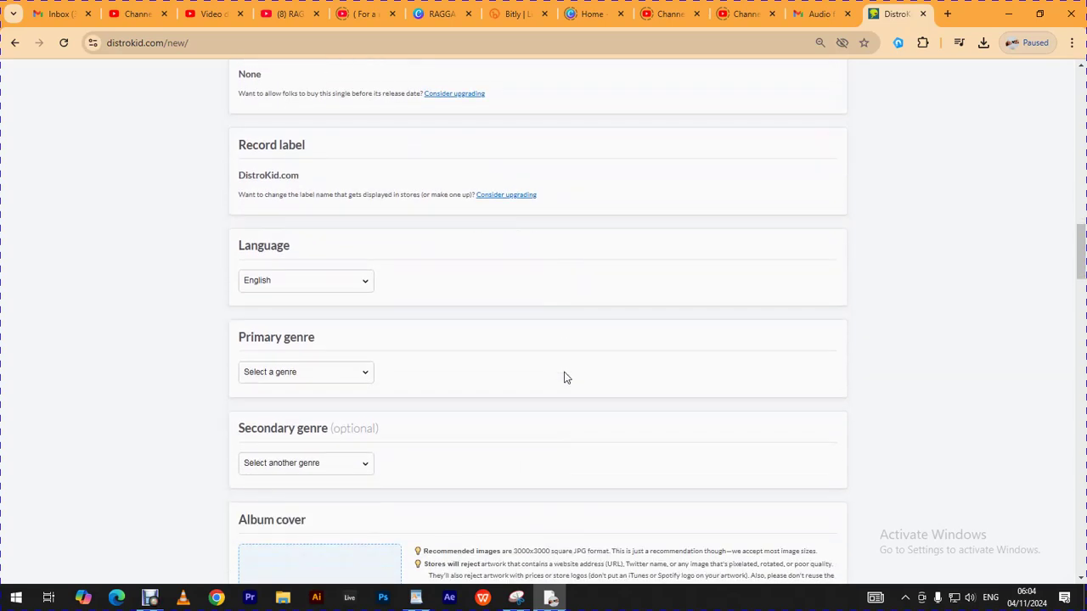
click(333, 374)
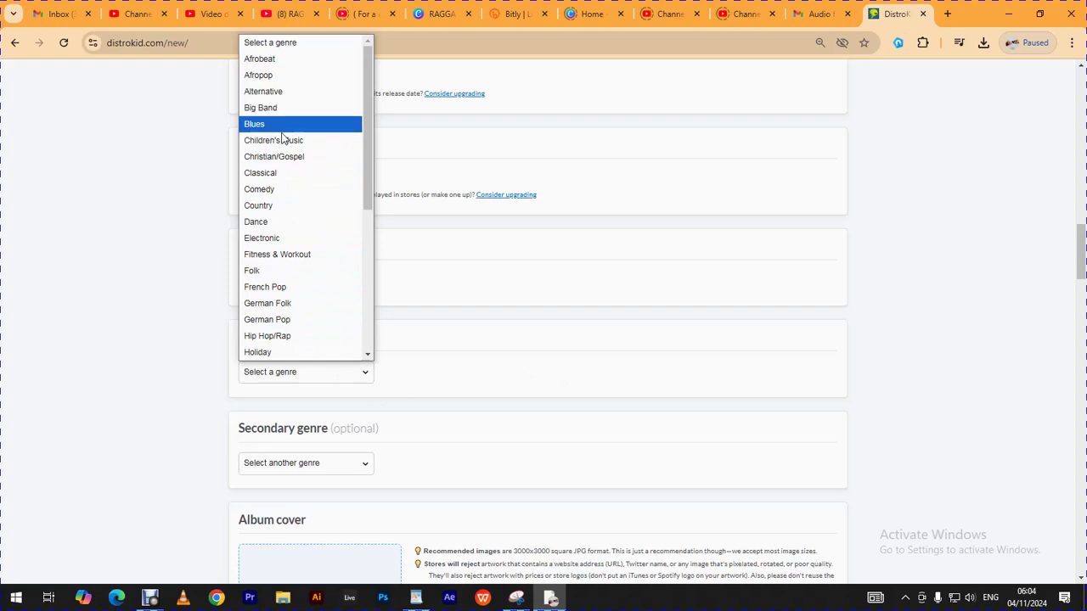
click(277, 223)
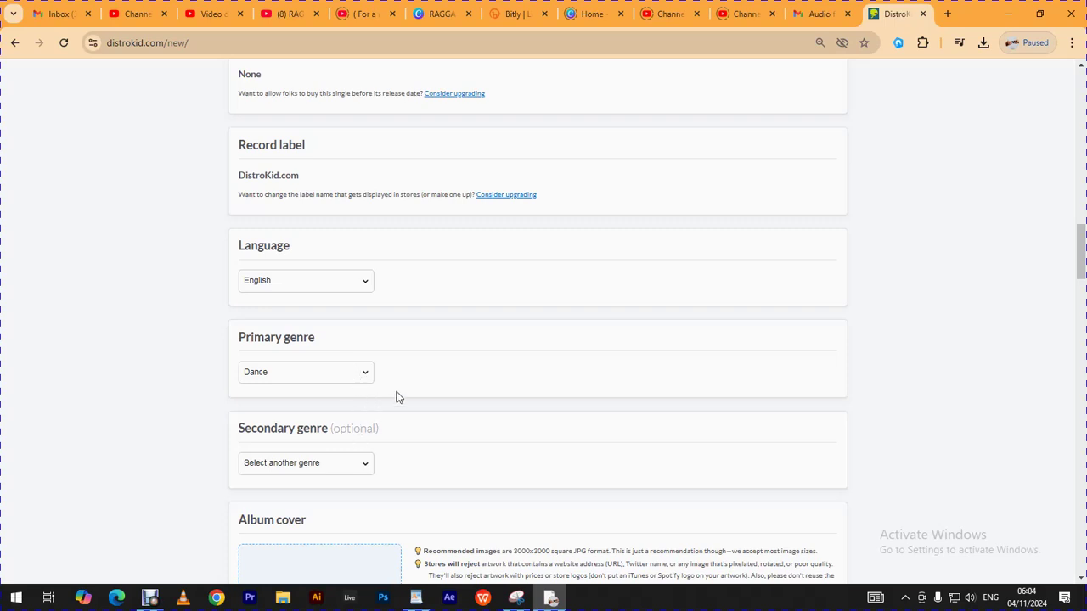
scroll(392, 397, down, 1)
click(344, 395)
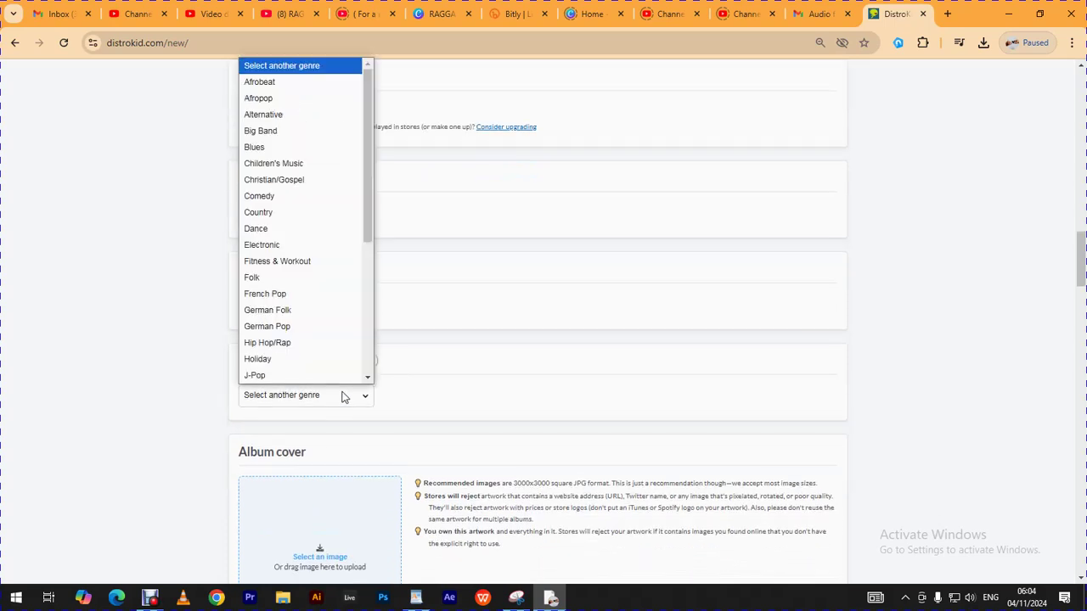
click(262, 84)
Switch to the Canva cover design, replace its yellow title with the artist's stage name and fit it on one line above the subtitle
scroll(465, 329, down, 2)
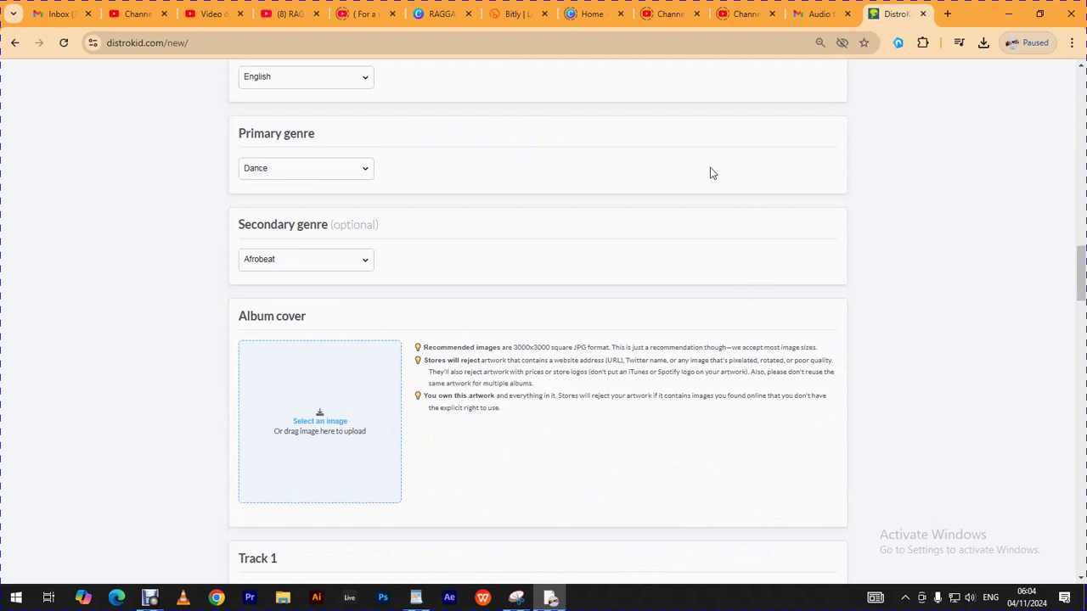
click(441, 15)
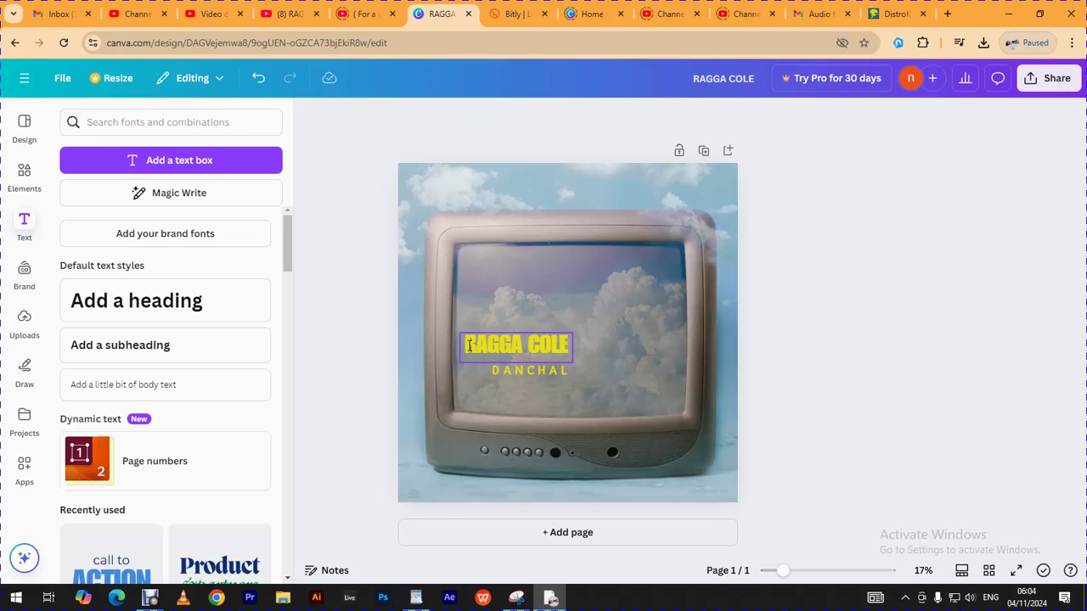
drag(476, 344, 553, 343)
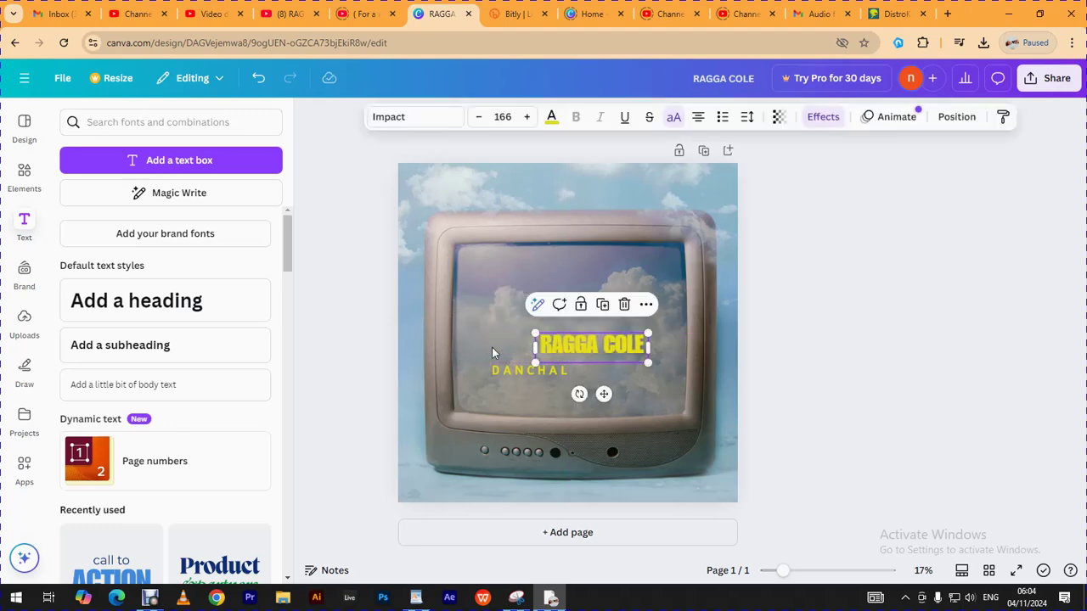
double_click(554, 342)
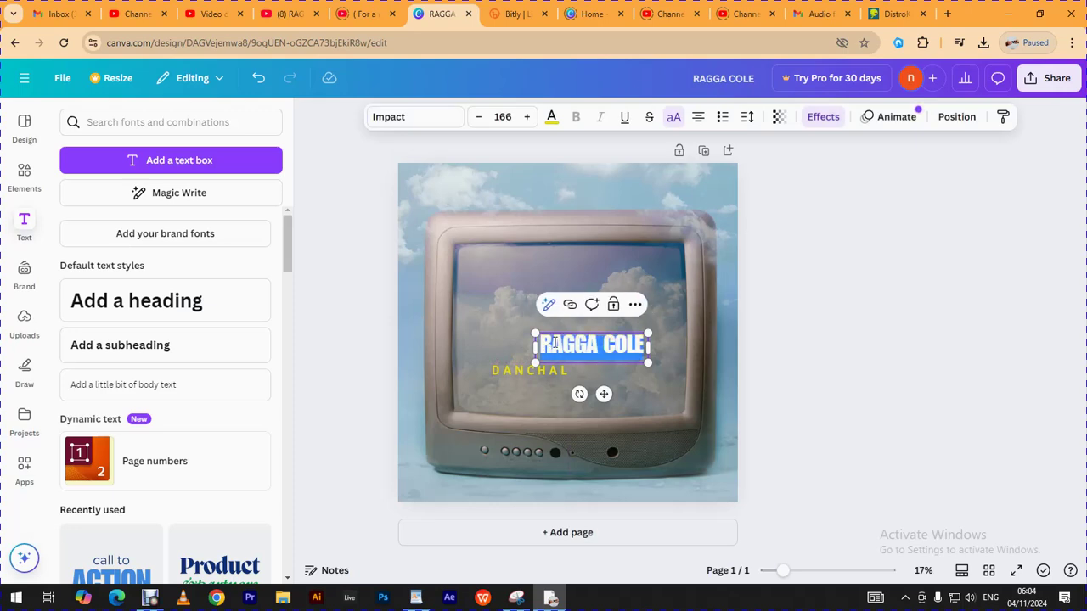
text(JAJJA)
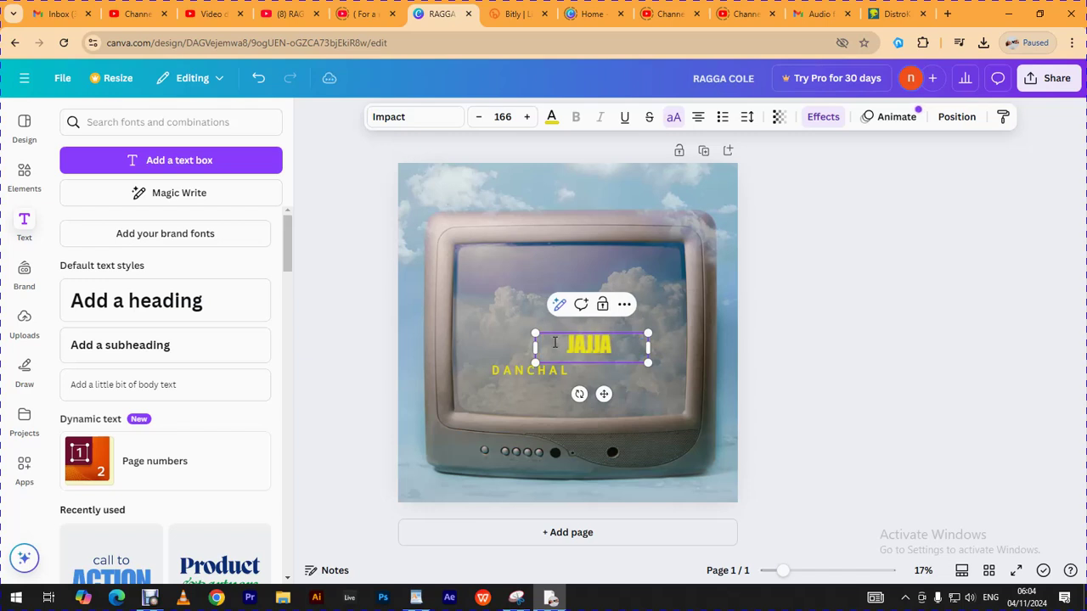
text( MA)
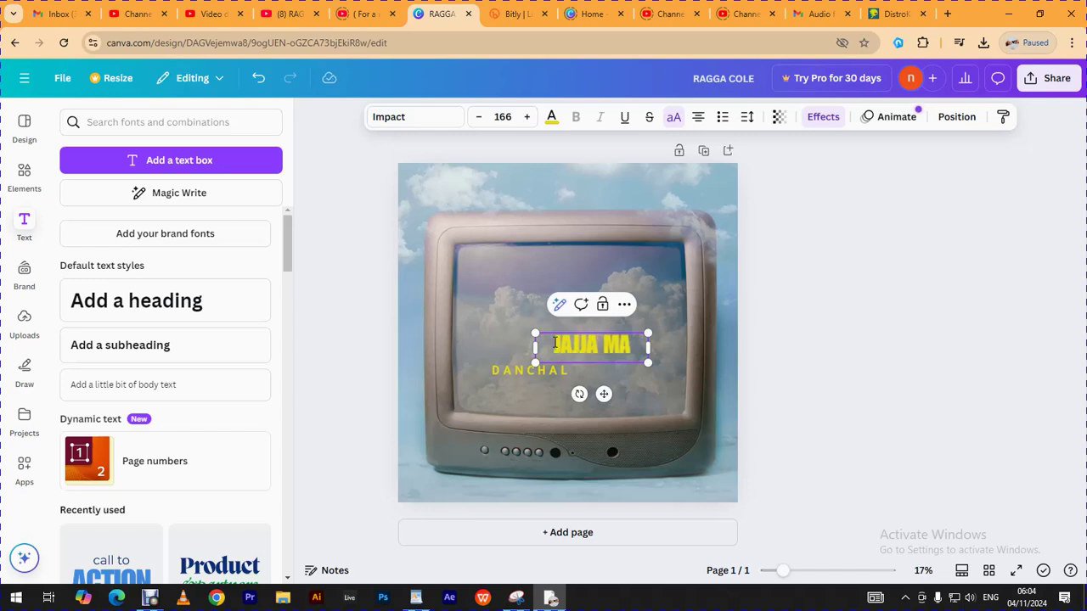
text(PEESA)
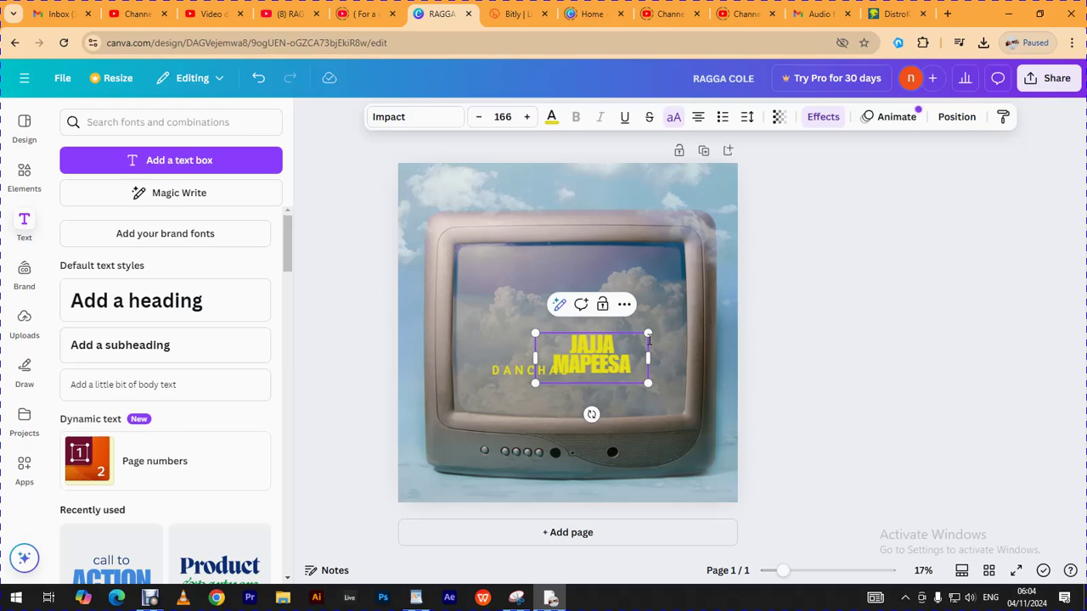
drag(535, 358, 495, 354)
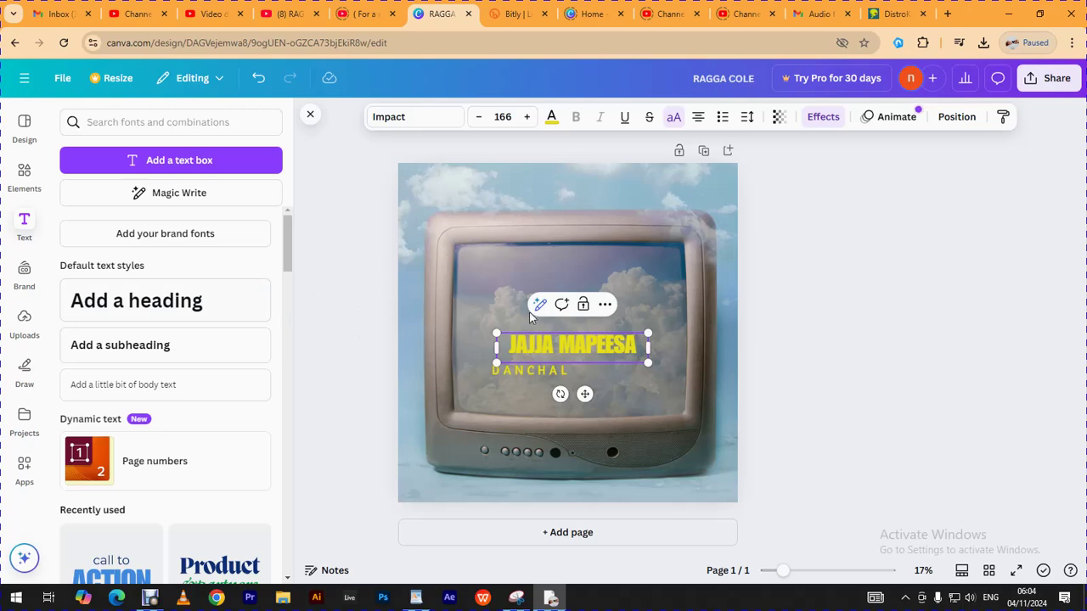
drag(584, 394, 564, 396)
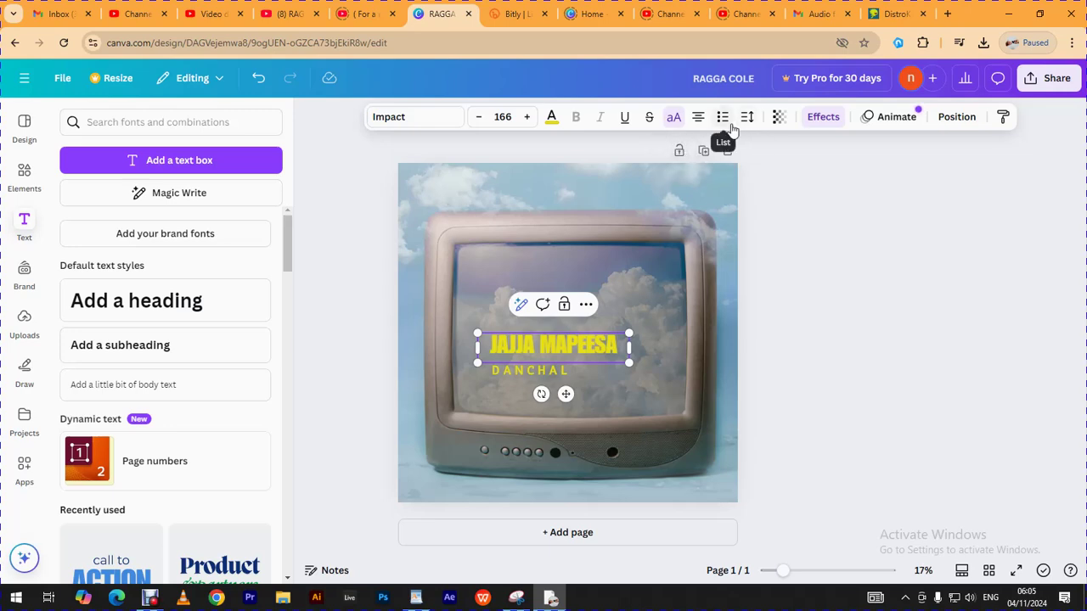
Try the Gagalin font on the cover's yellow artist-name title
click(410, 117)
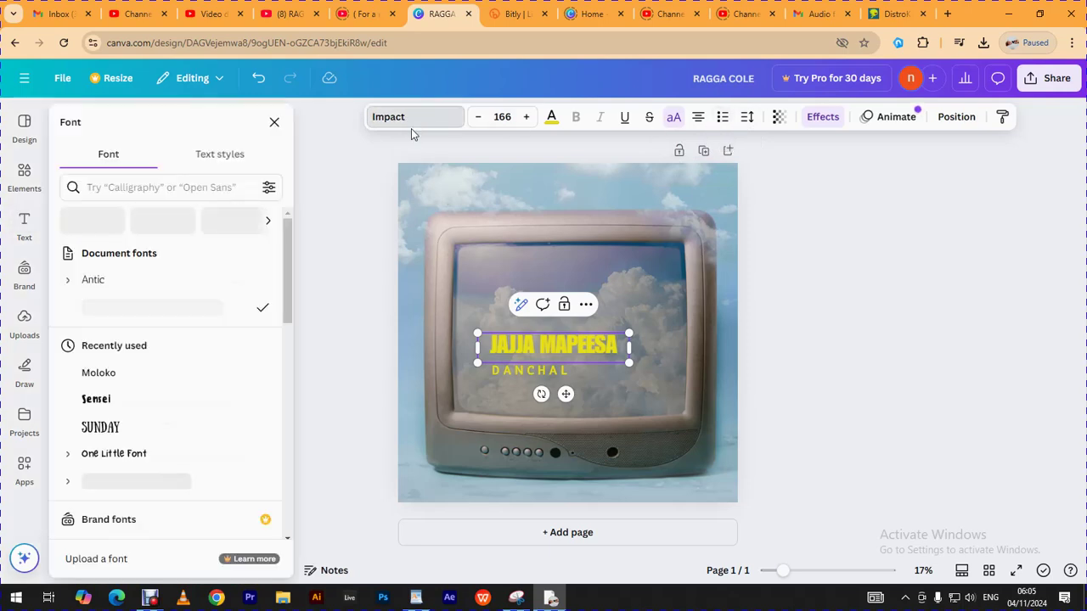
drag(288, 277, 282, 390)
scroll(280, 391, down, 1)
scroll(280, 433, down, 3)
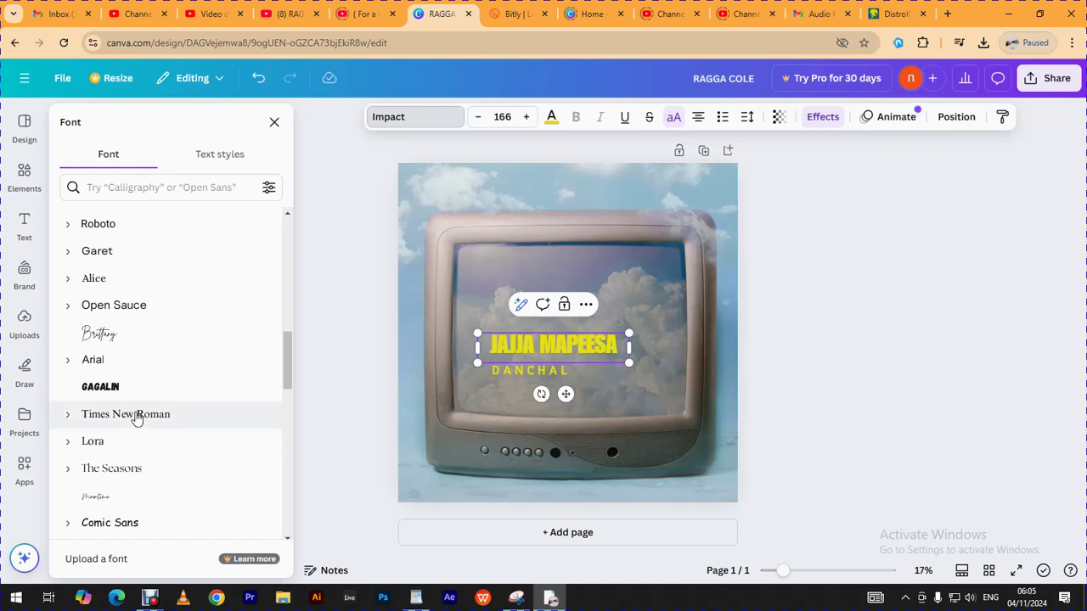
click(110, 393)
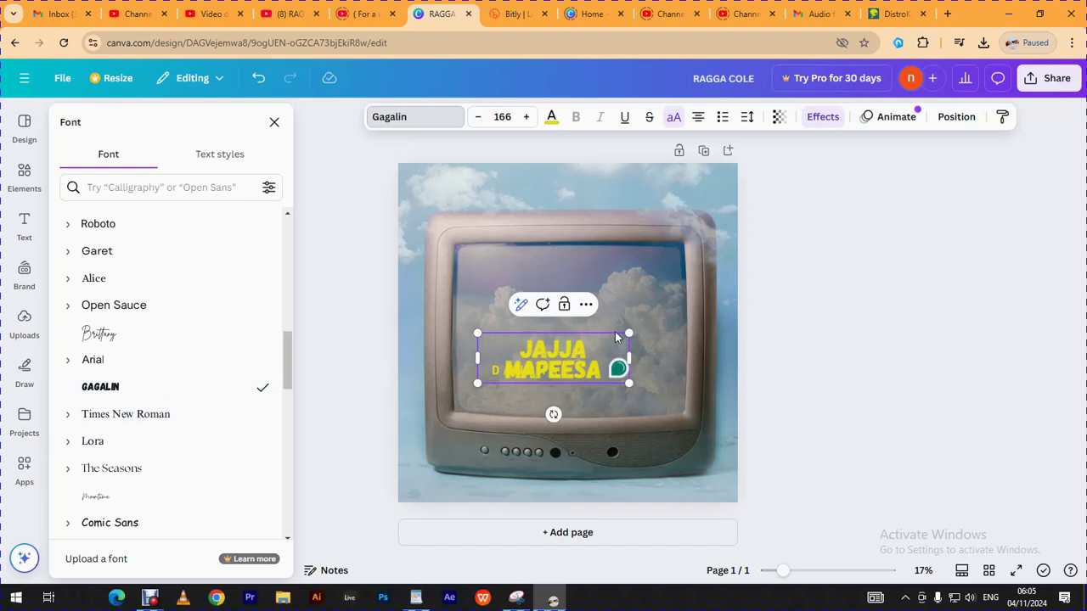
Try to shrink and reposition the title, and undo these edits together with the font change
drag(627, 381, 578, 366)
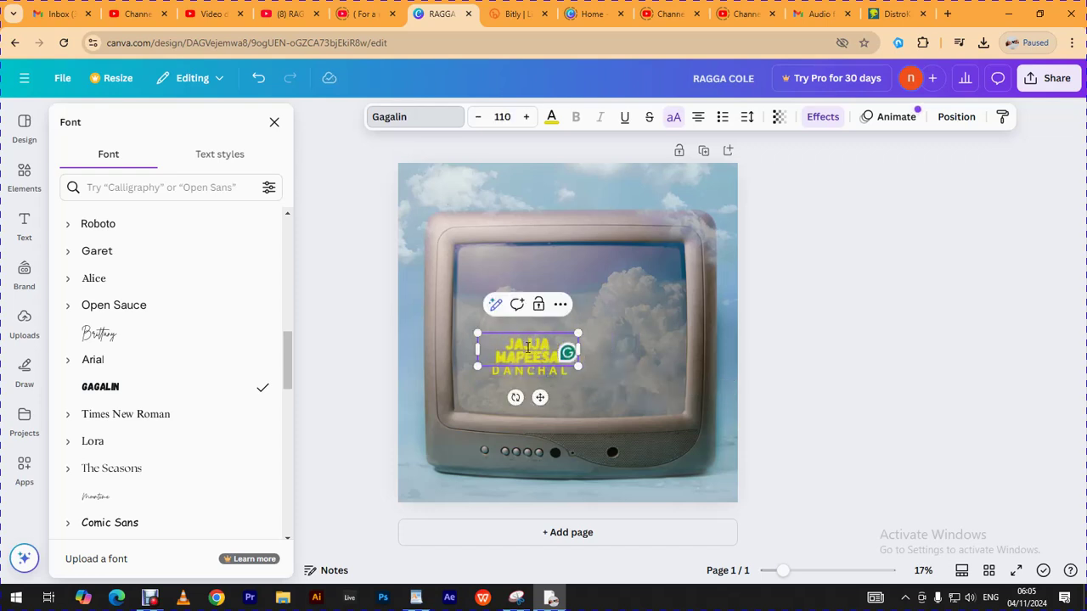
drag(534, 398, 537, 376)
key(ctrl+z)
key(ctrl+z)
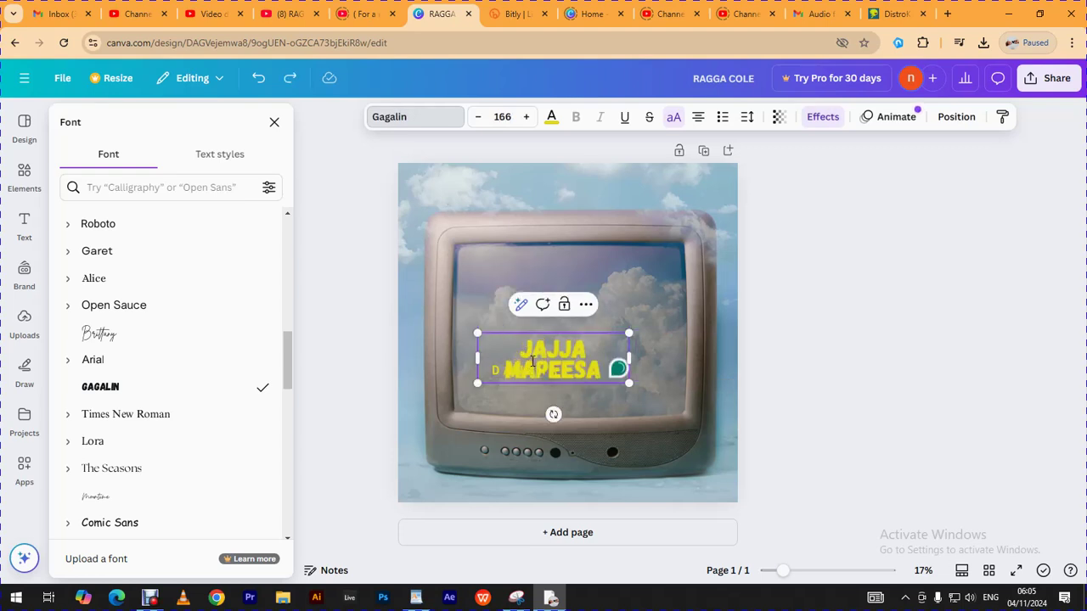
key(ctrl+z)
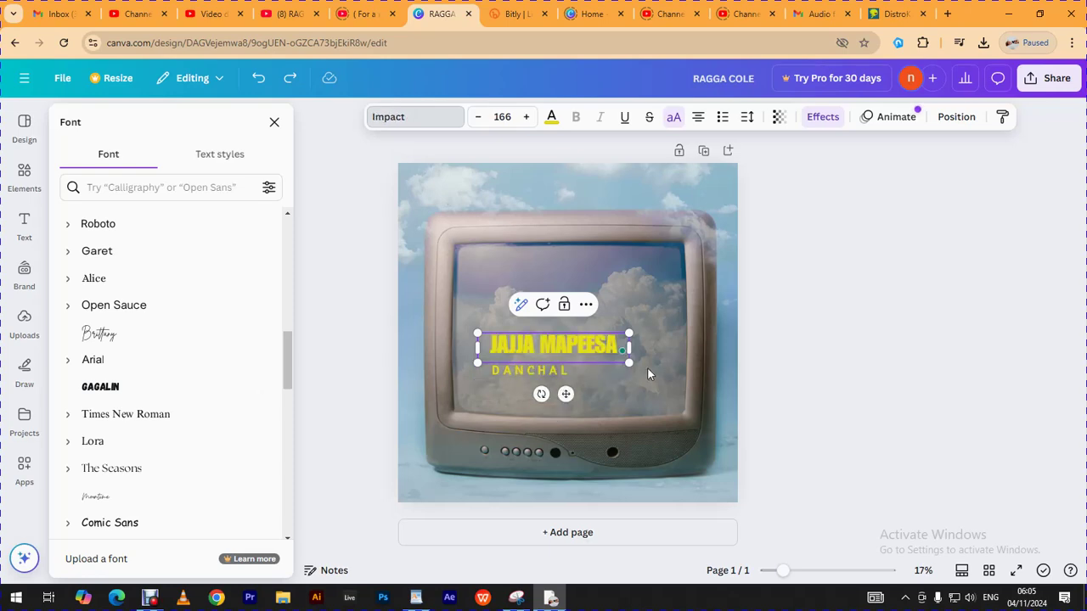
click(648, 368)
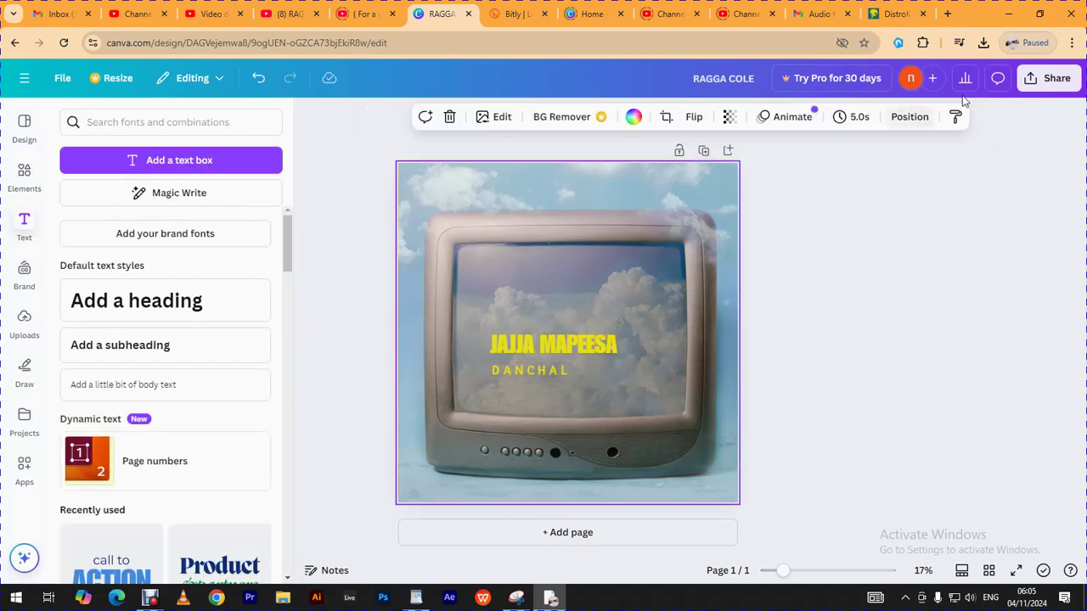
Download the finished cover design as a PNG file
click(1042, 83)
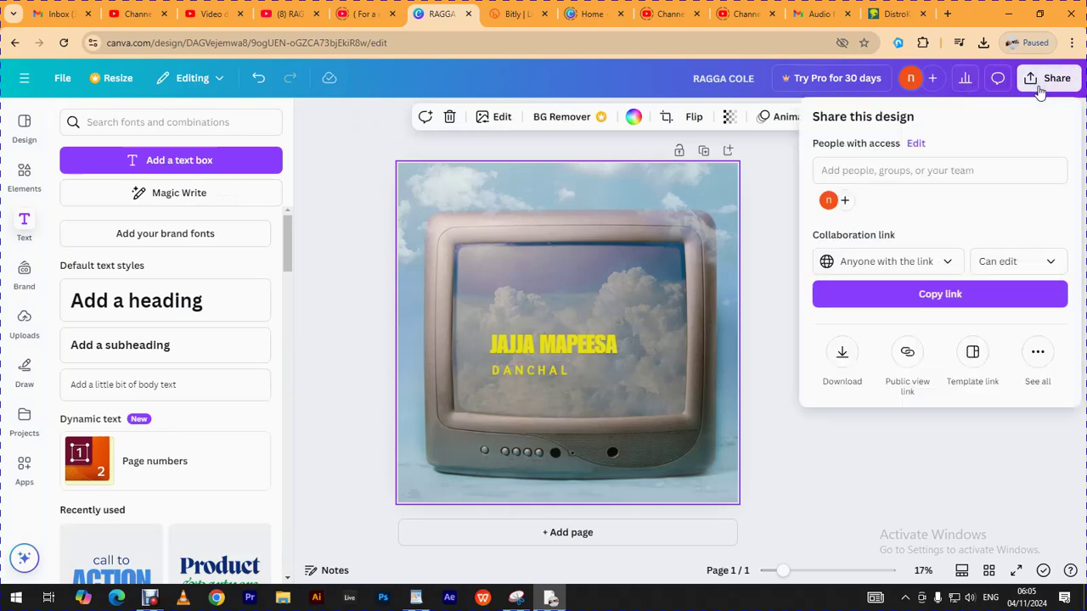
click(841, 359)
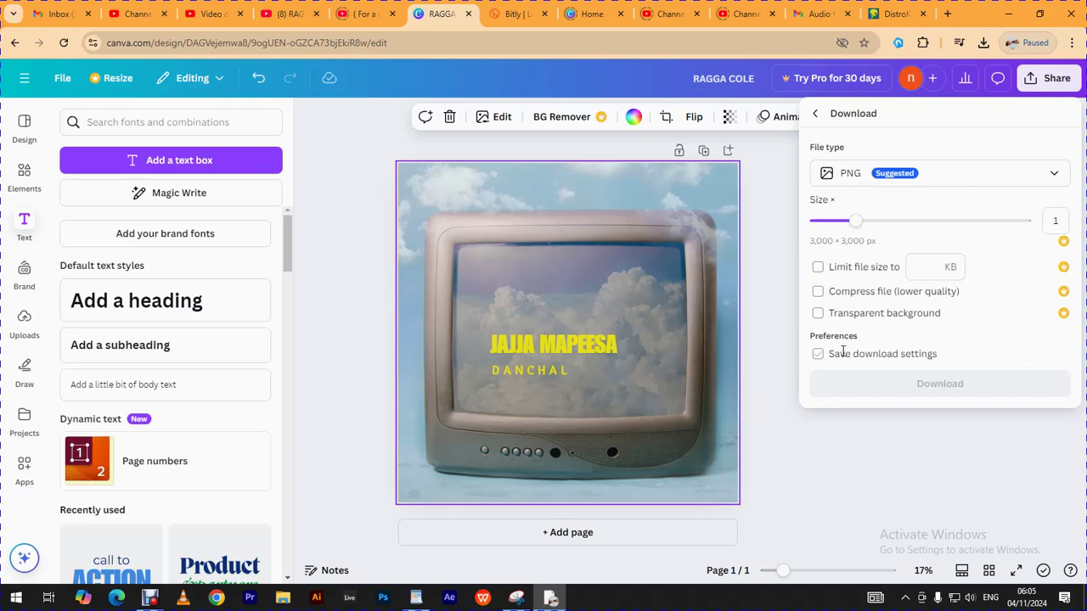
click(934, 386)
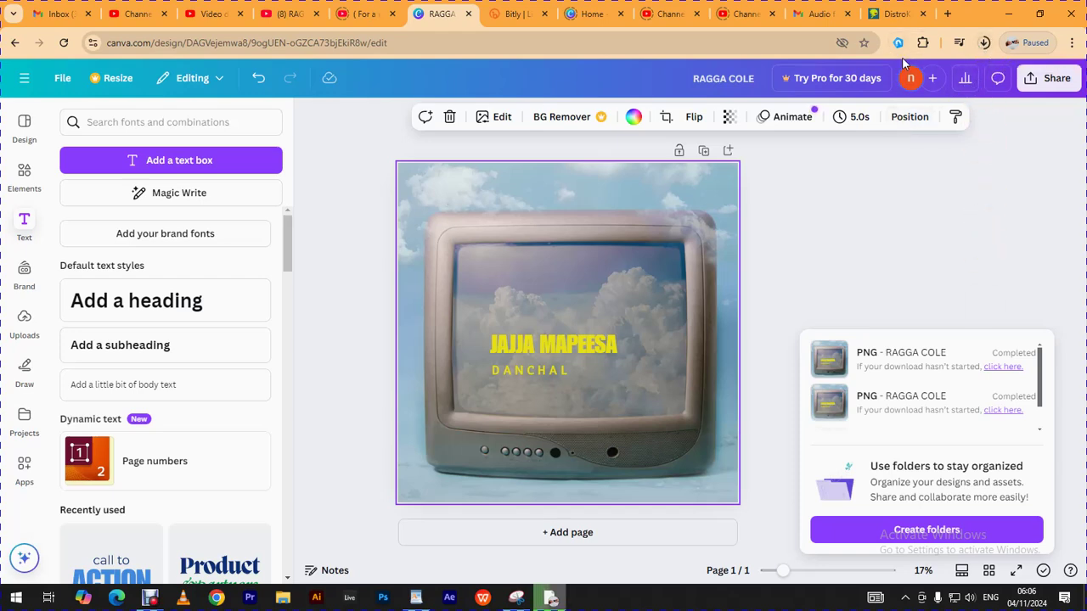
Locate the newly downloaded cover PNG in its folder and close the folder window
click(986, 46)
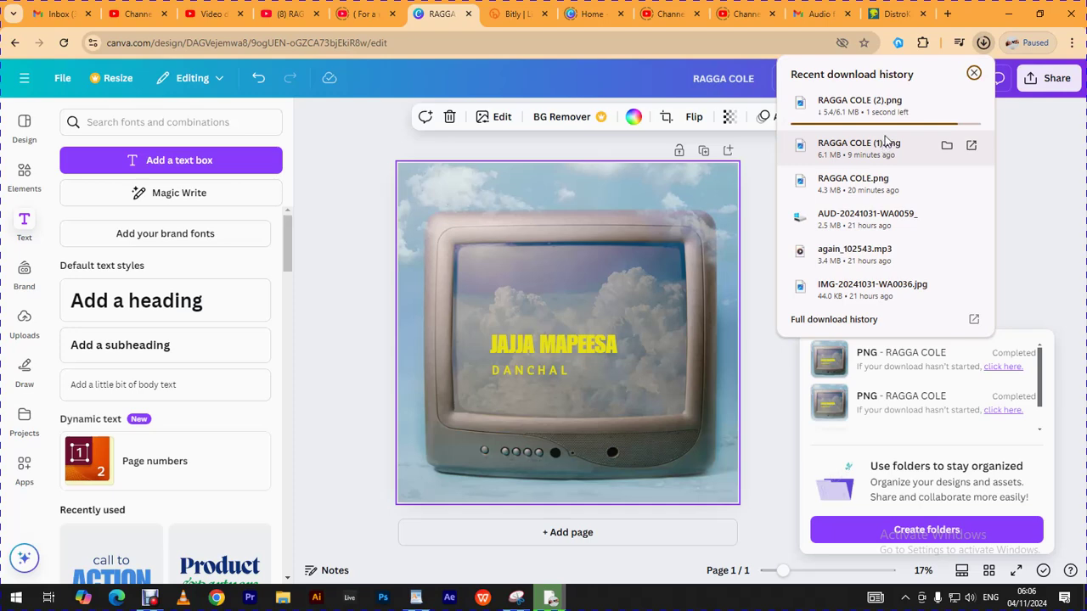
click(913, 125)
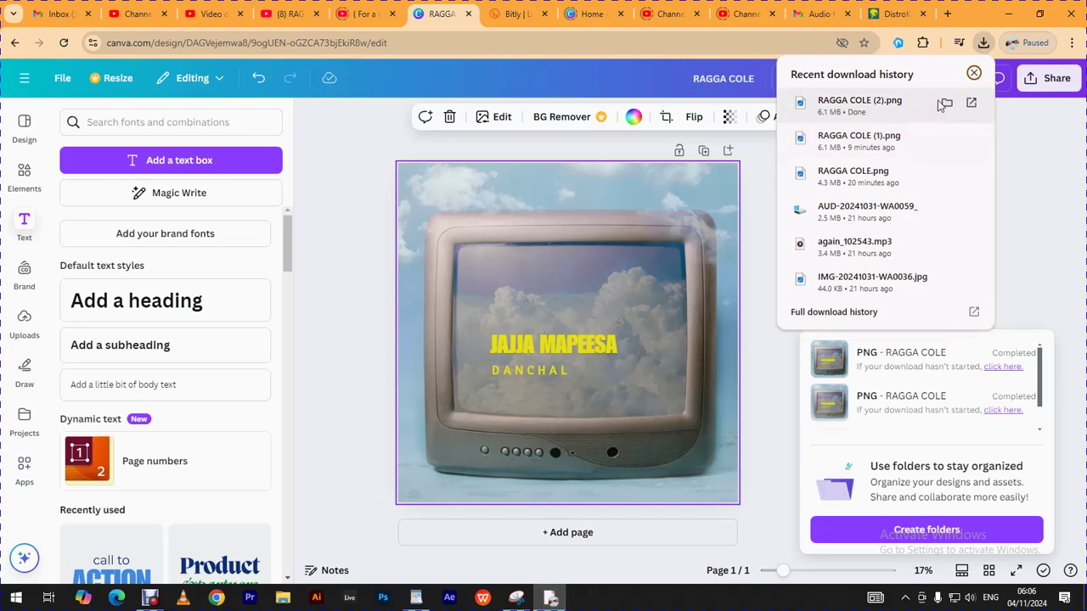
click(947, 102)
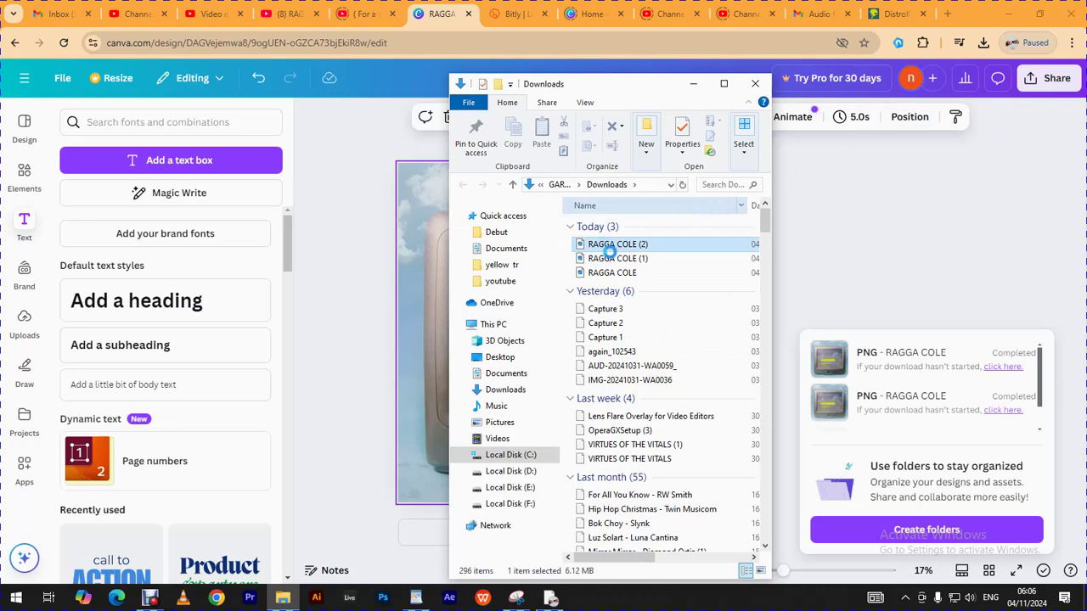
click(755, 83)
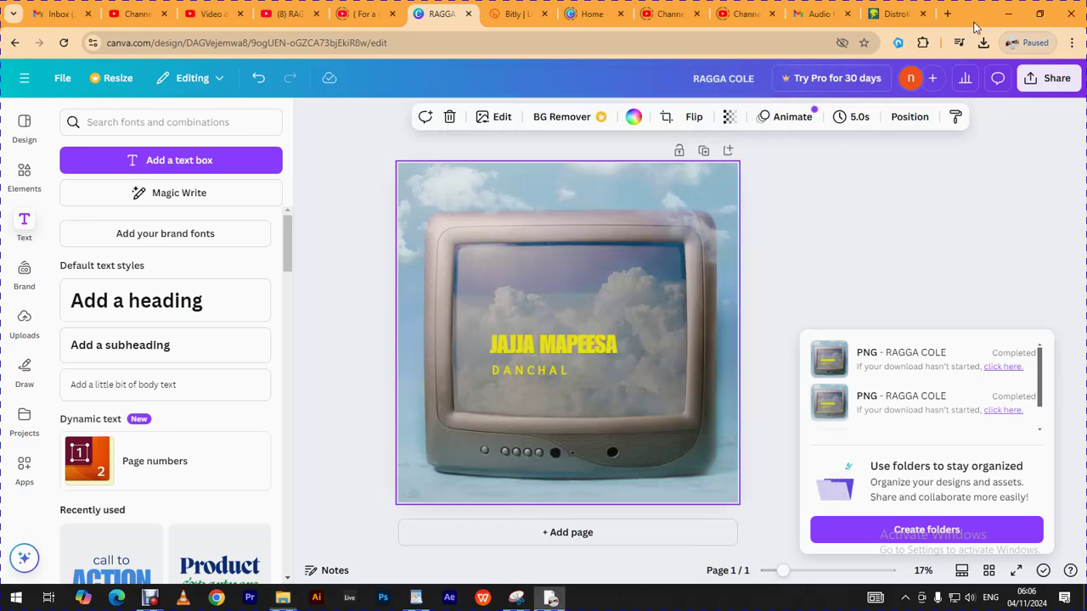
Switch to the DistroKid release form and upload the newest cover PNG from Downloads as the album cover
click(888, 25)
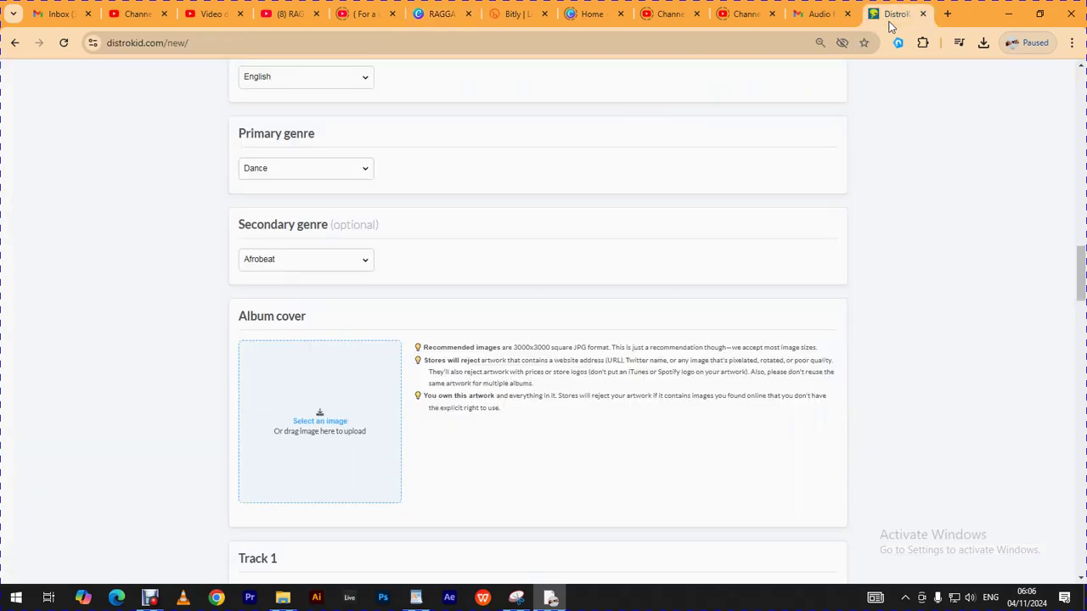
click(317, 424)
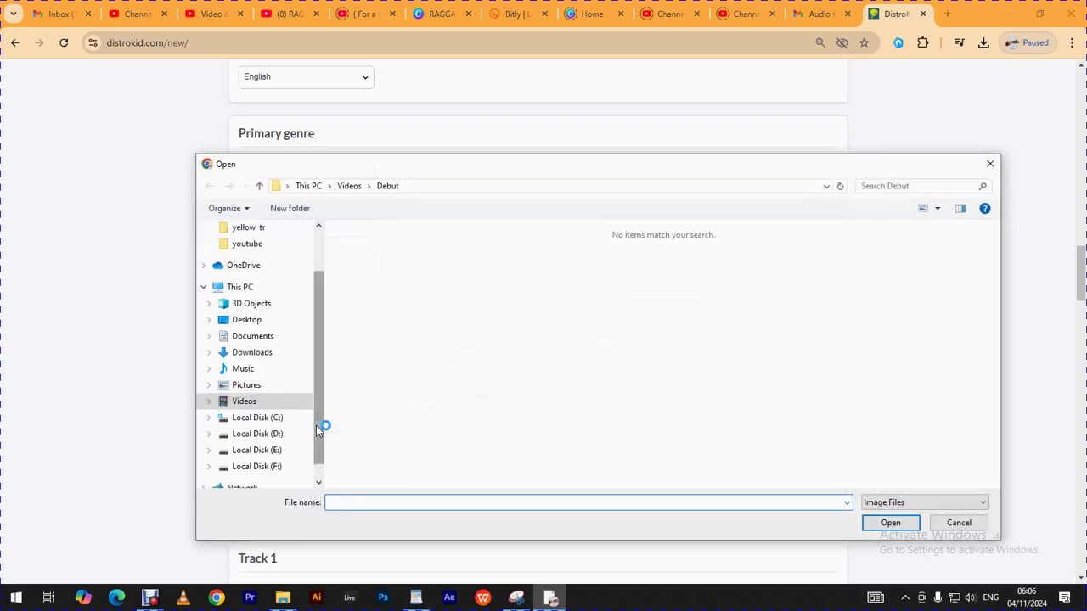
click(267, 355)
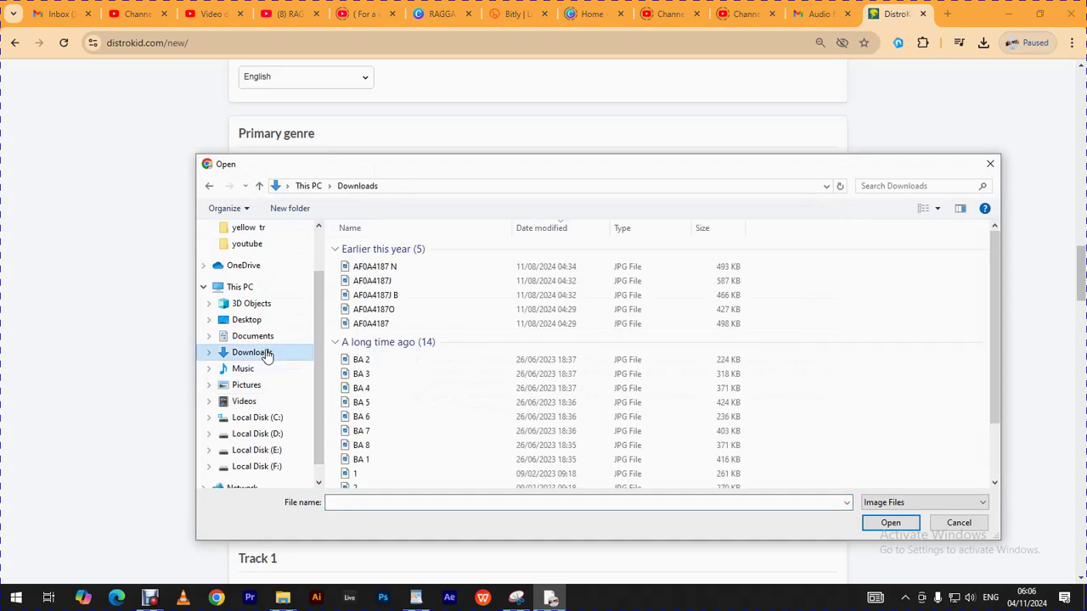
click(384, 267)
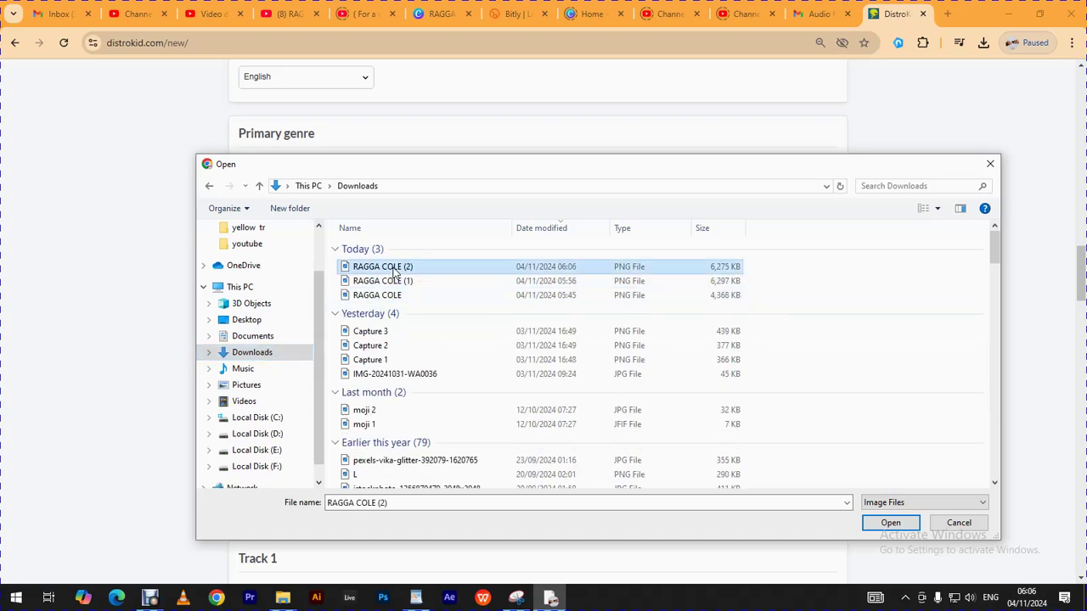
click(890, 523)
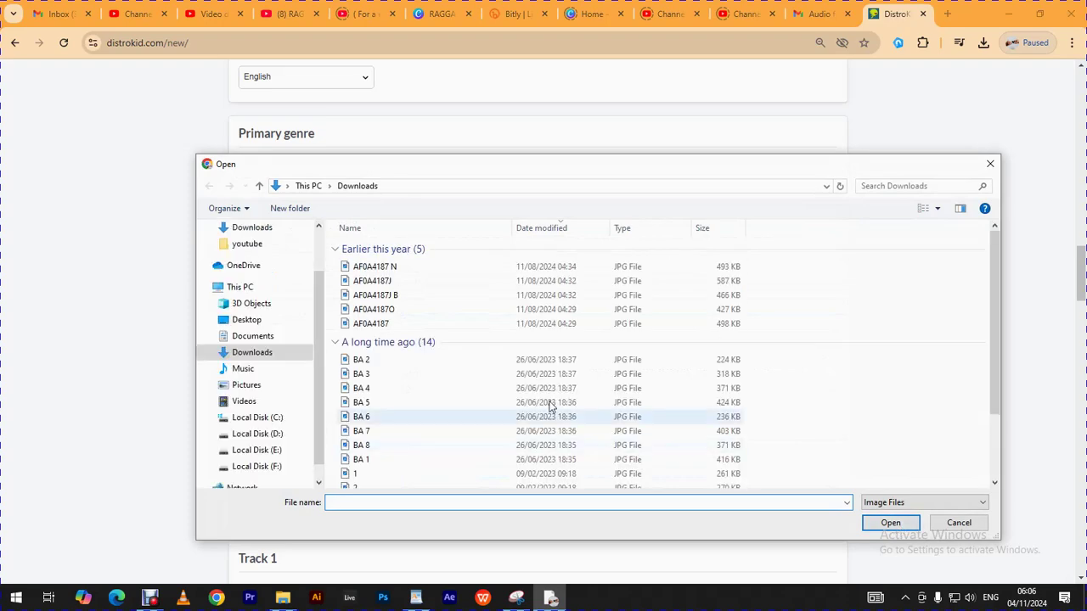
click(392, 267)
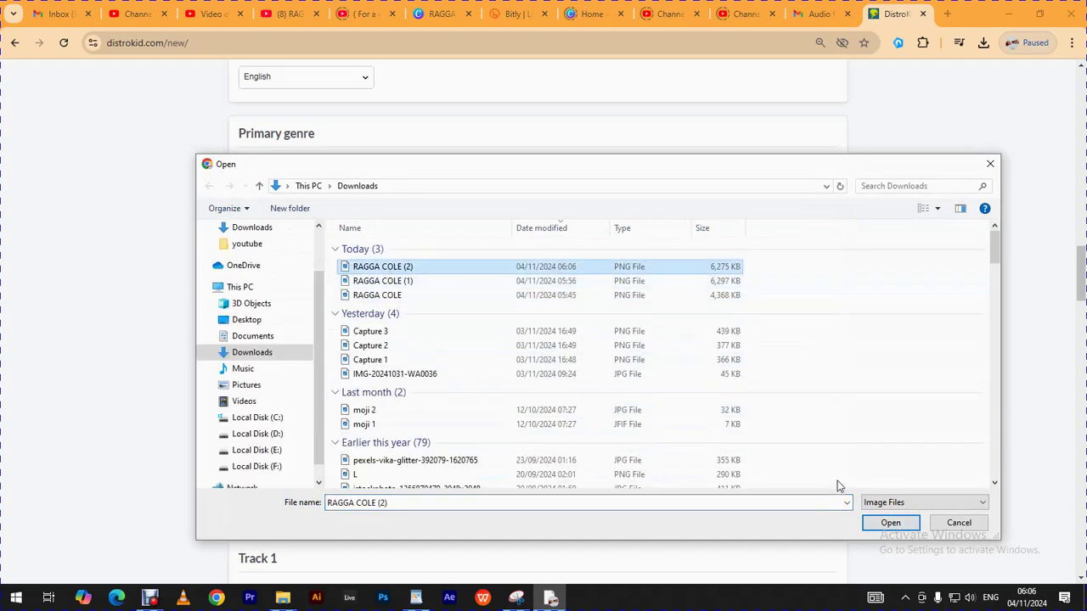
click(891, 524)
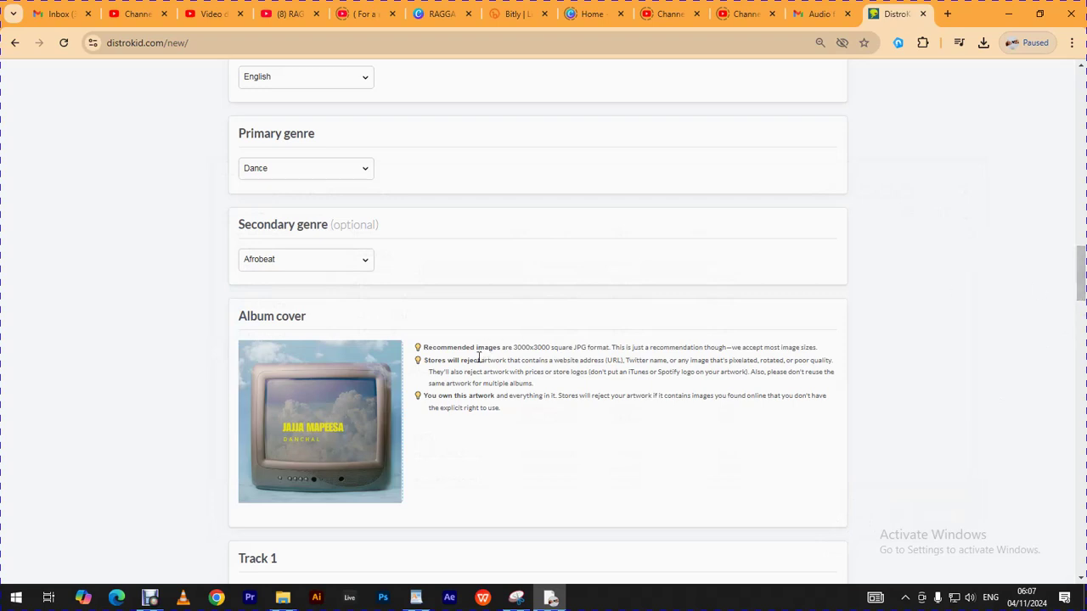
drag(514, 348, 553, 349)
Switch to the audio email in Gmail and copy the song name "danchal" from its message text
drag(1081, 291, 1082, 326)
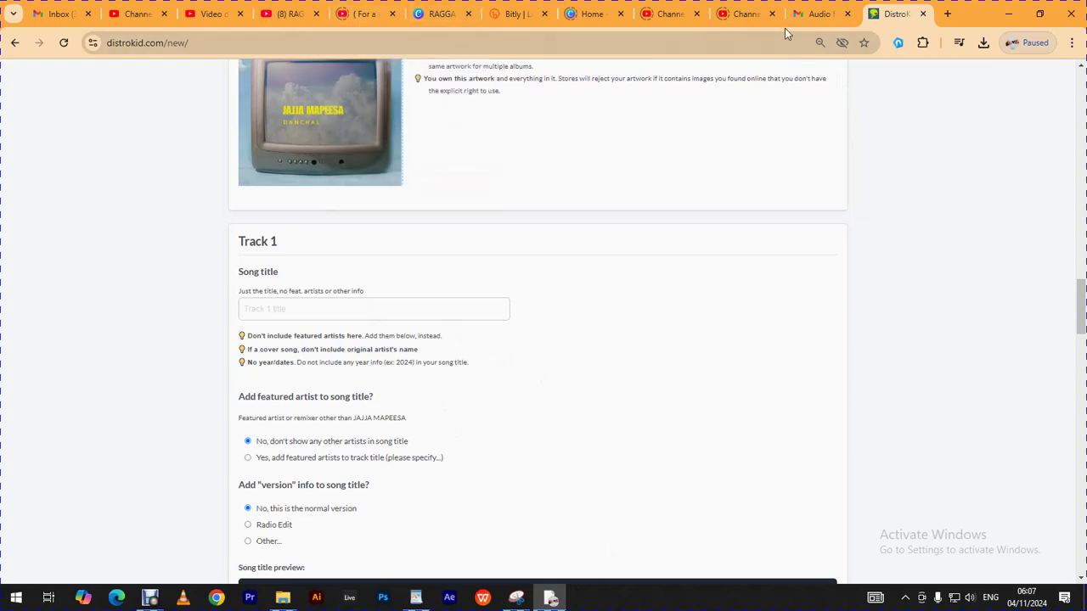
click(814, 18)
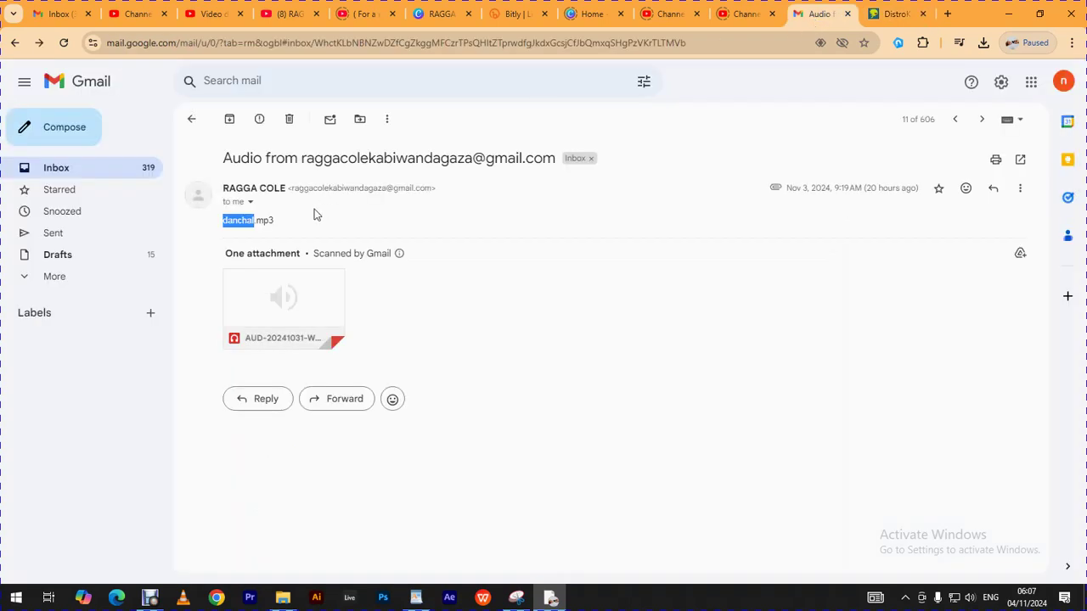
mouse_move(303, 303)
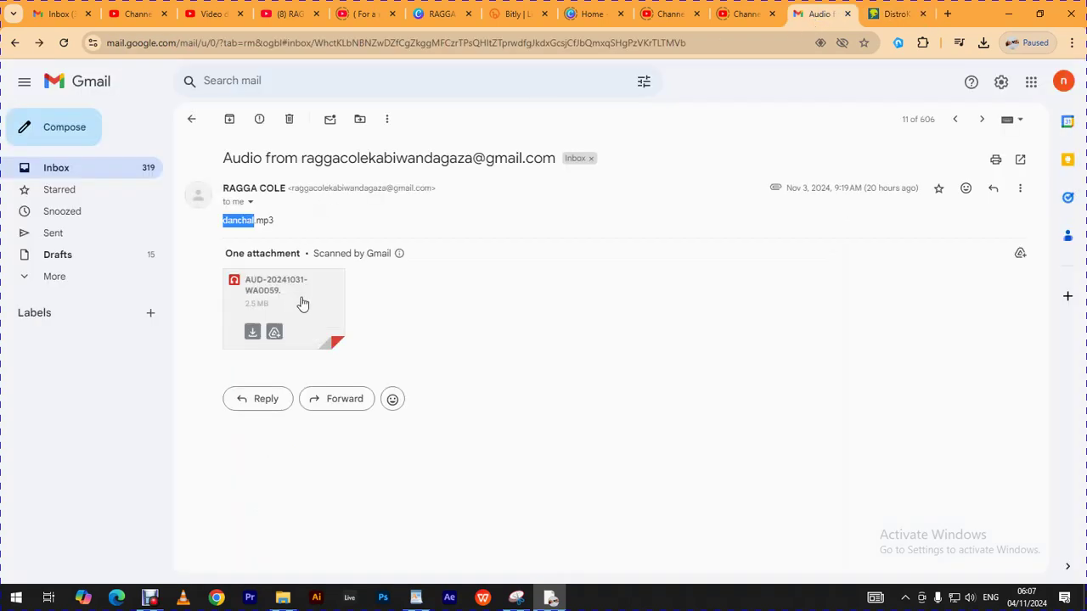
right_click(248, 229)
click(285, 240)
Open the email's audio attachment and play it
click(273, 313)
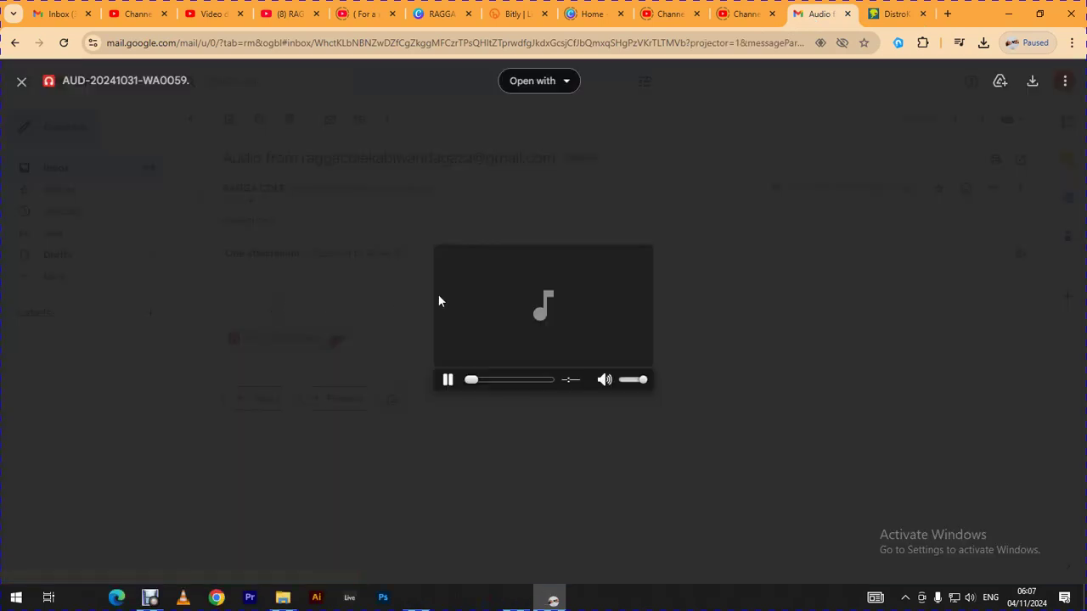
click(449, 383)
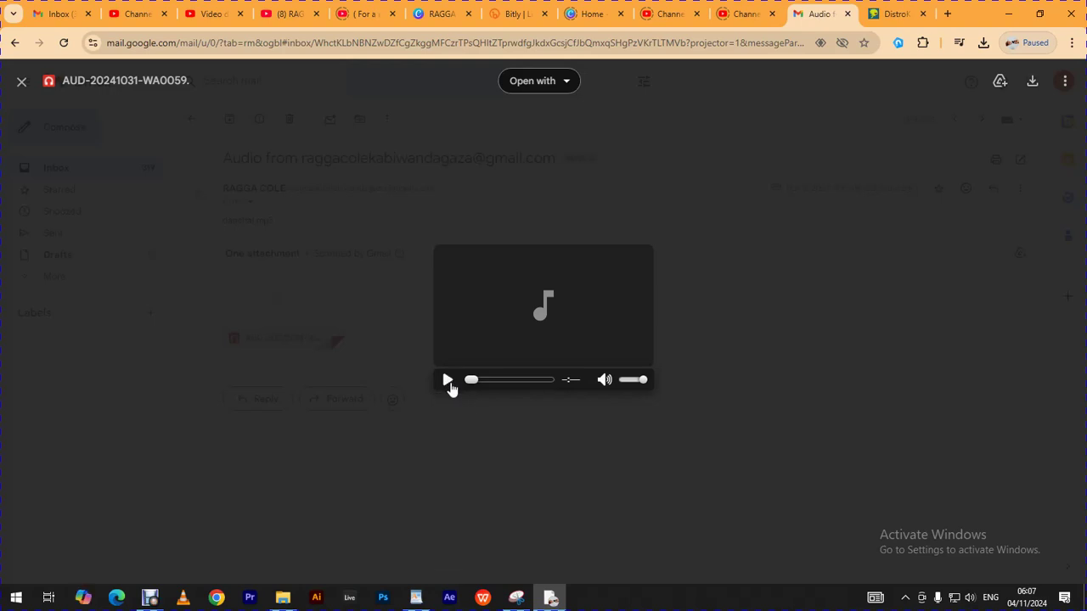
click(450, 383)
Switch back to the DistroKid form and enter "Danchal" as Track 1's song title
click(893, 24)
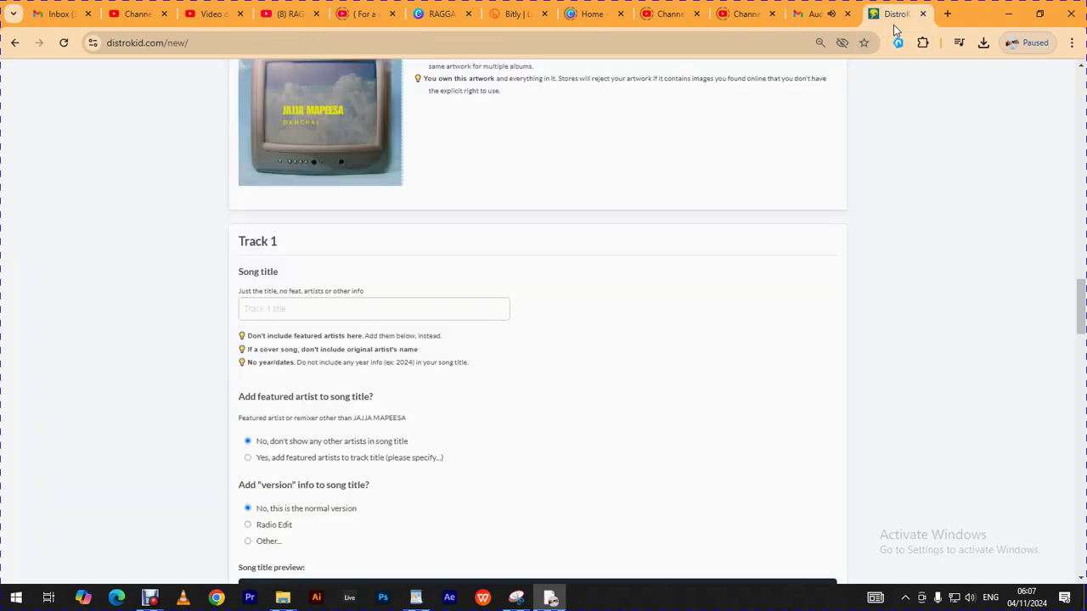
right_click(264, 310)
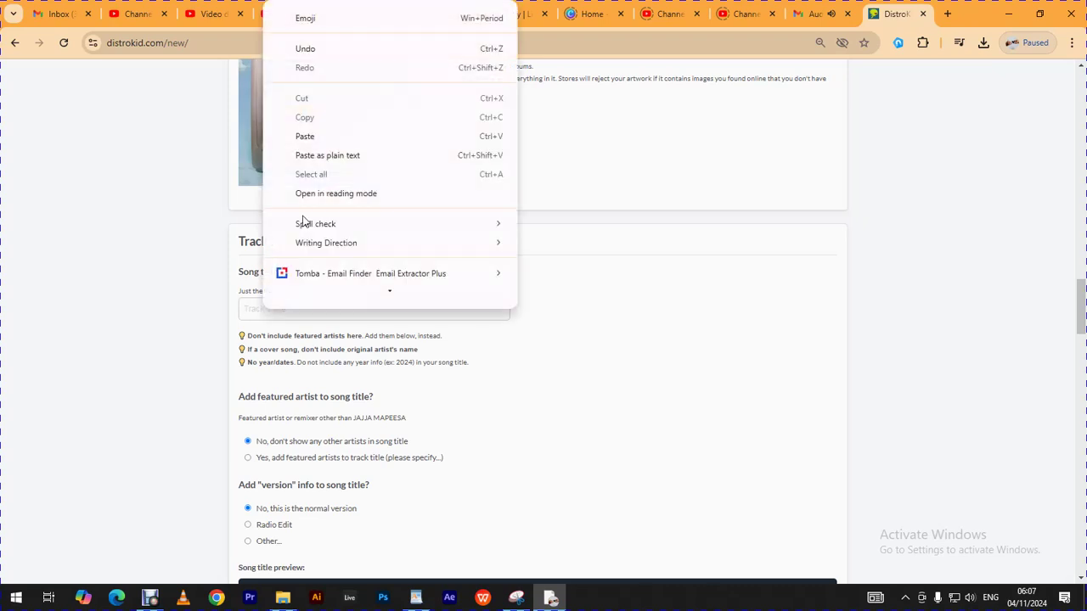
click(305, 136)
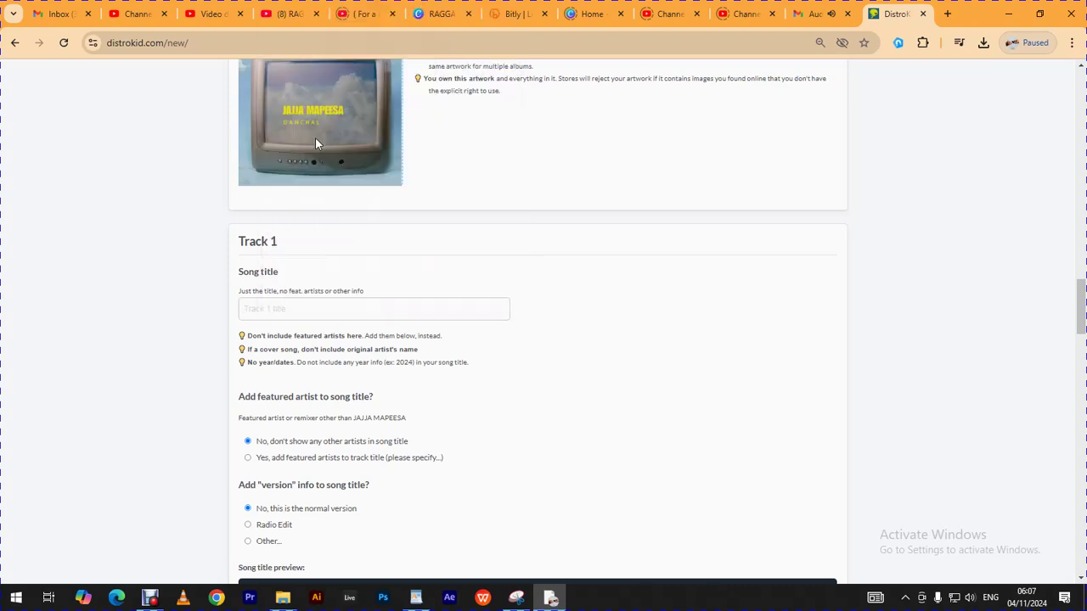
click(248, 311)
key(BackSpace)
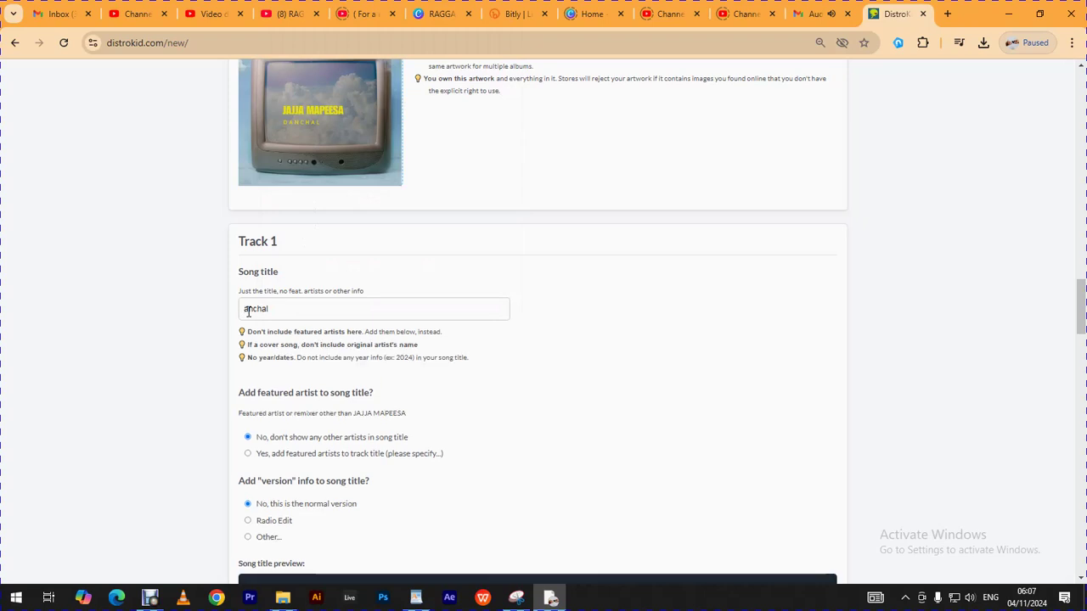
text(D)
Return to Gmail, pause the audio attachment and close its preview
click(820, 17)
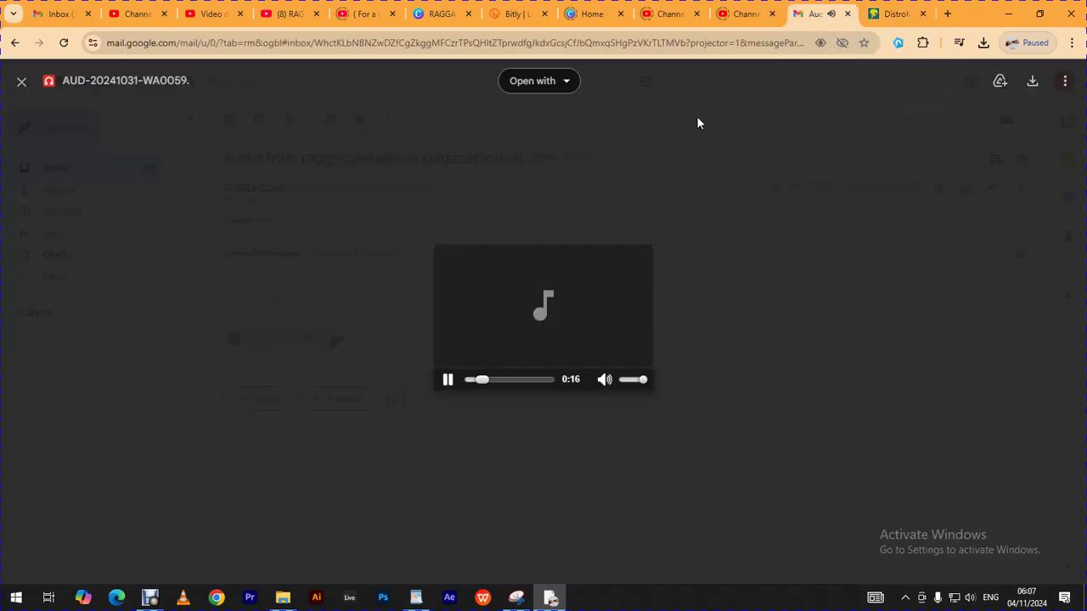
click(447, 380)
click(775, 328)
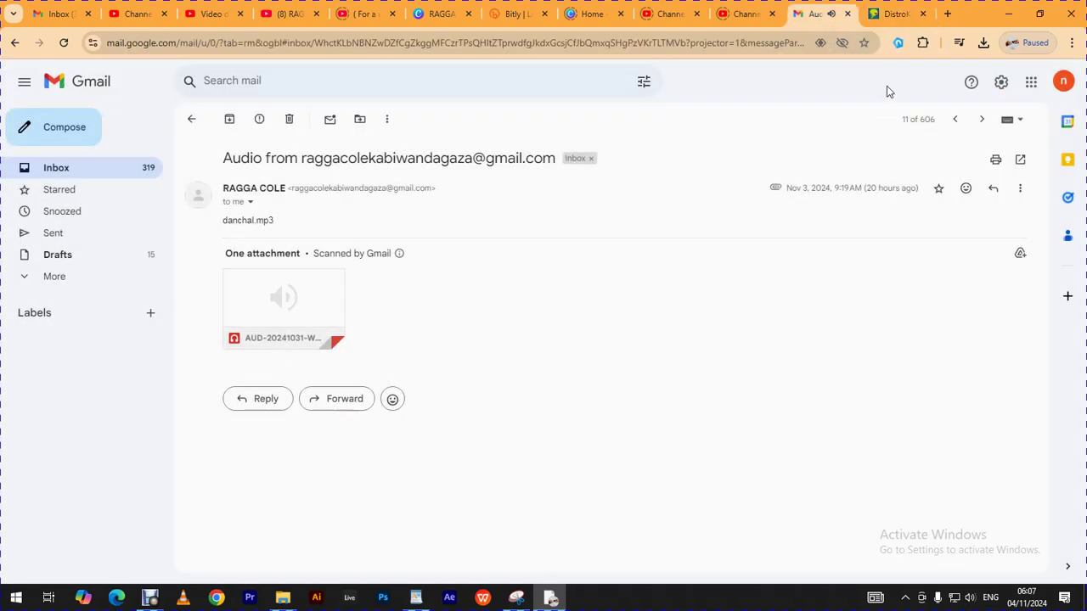
Switch to the DistroKid form and review Track 1's featured artist, version and title preview settings
click(896, 17)
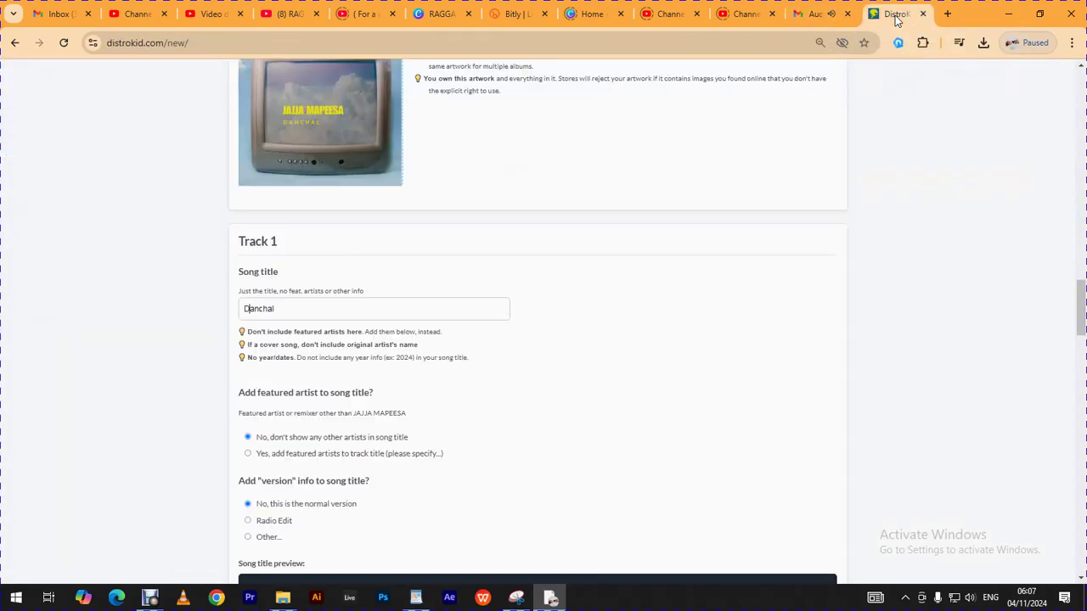
scroll(759, 311, down, 1)
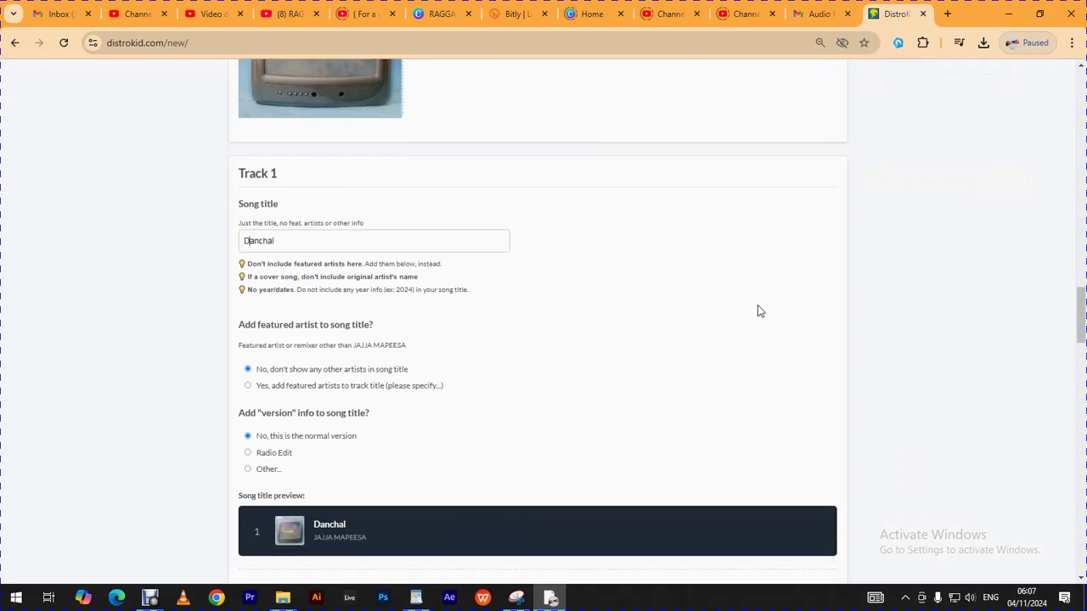
scroll(758, 307, down, 1)
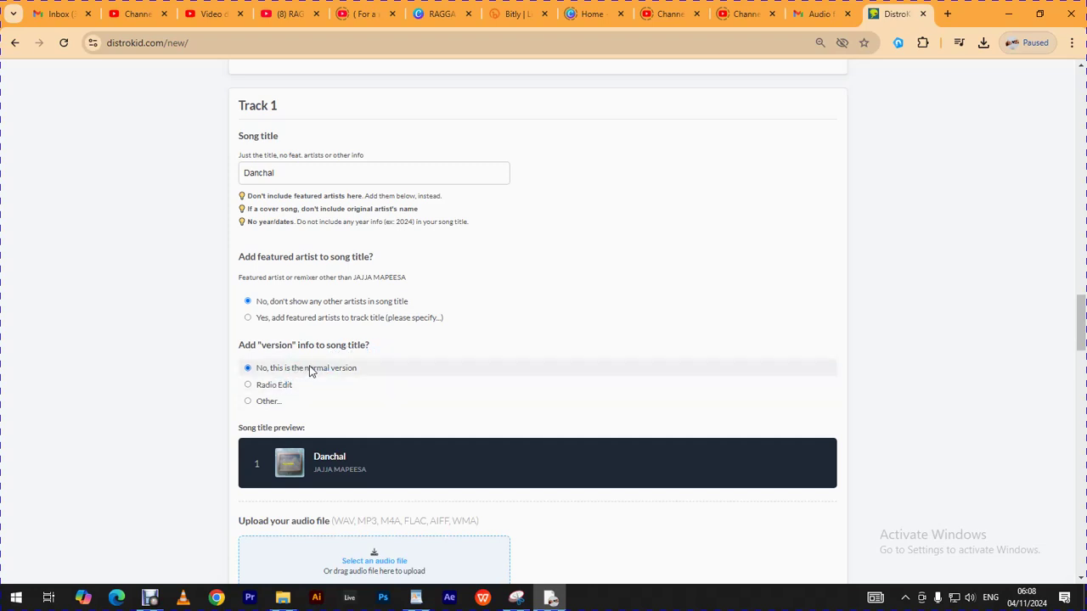
scroll(311, 367, down, 2)
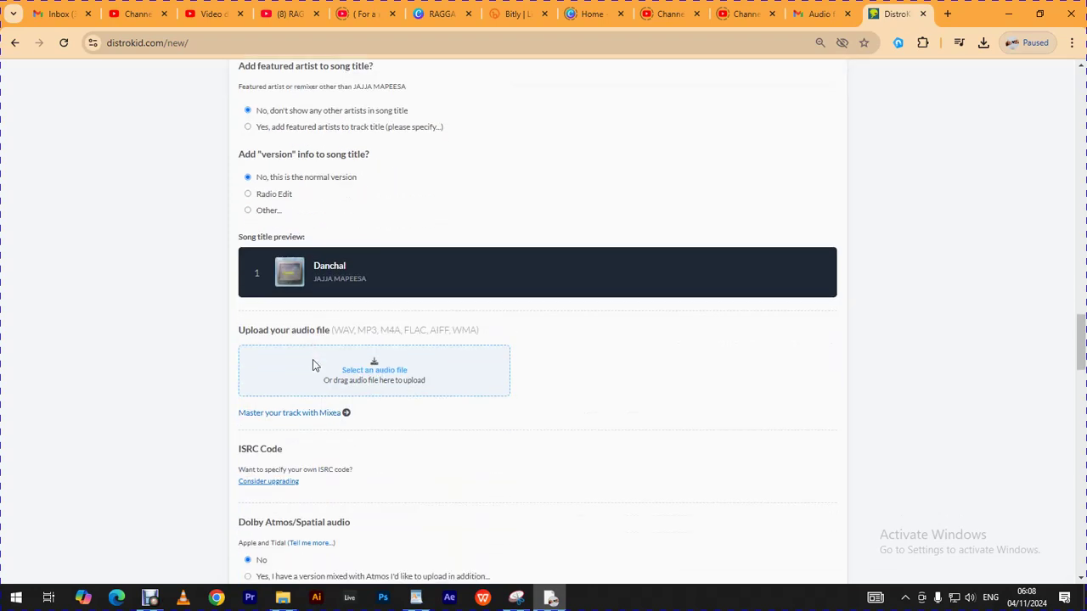
click(382, 364)
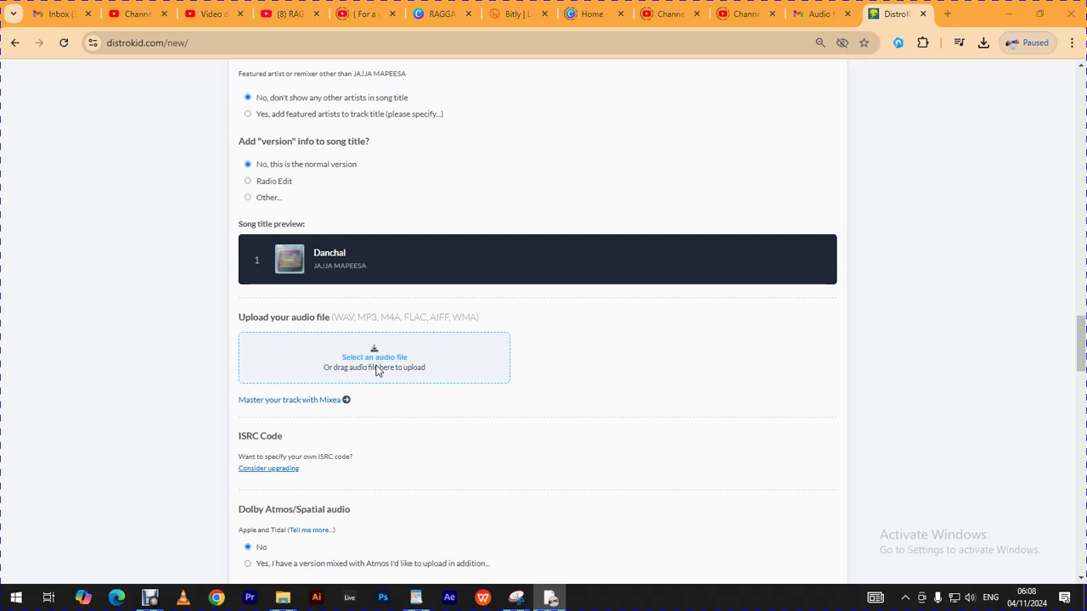
click(378, 371)
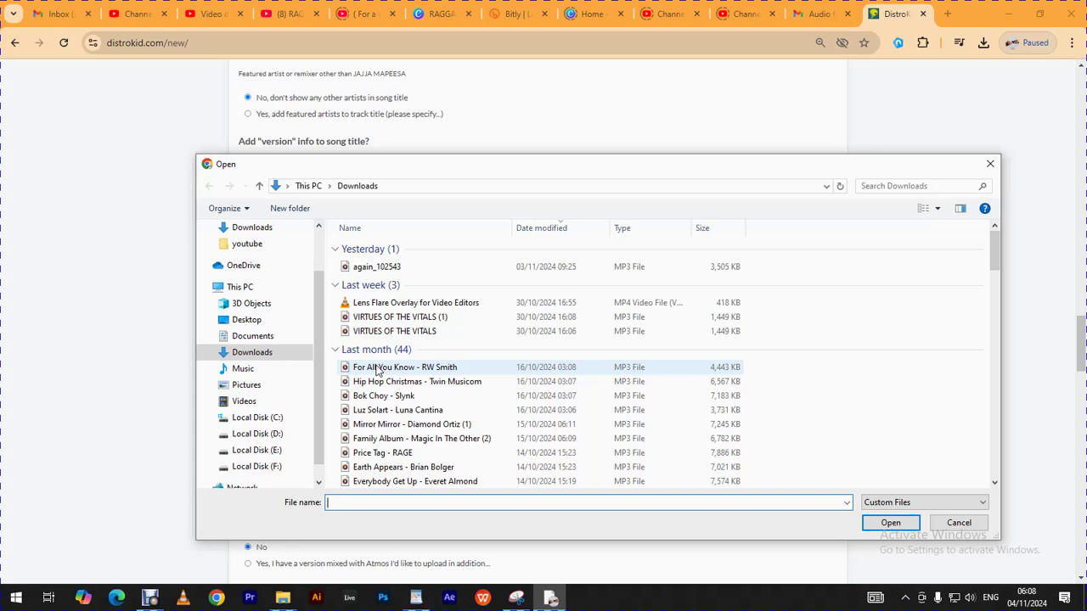
click(288, 357)
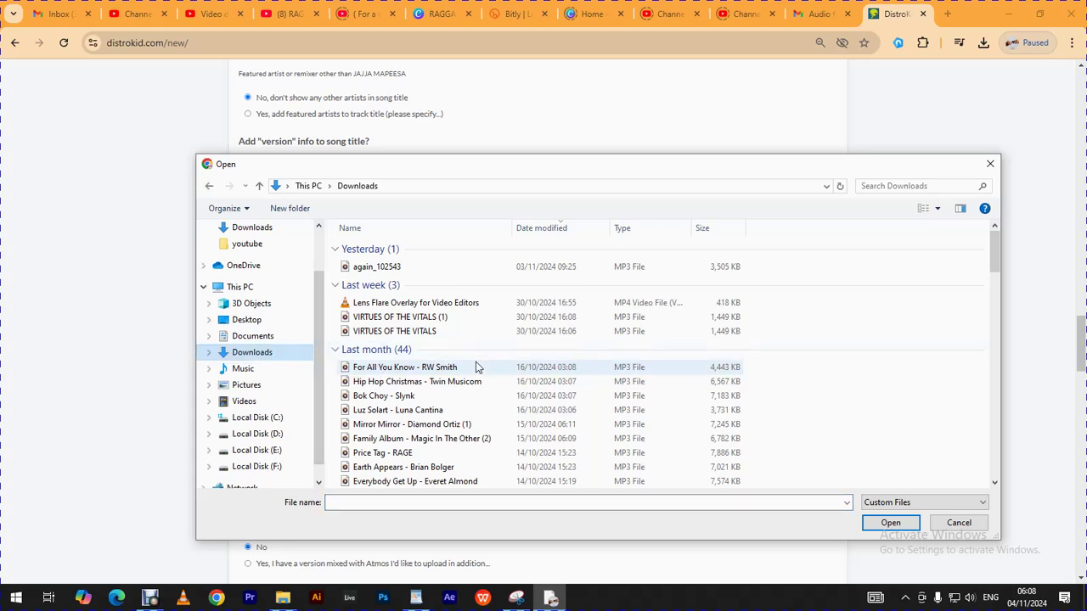
drag(991, 255, 985, 184)
click(989, 164)
Switch to Gmail and download the email's AUD-20241031-WA0059 audio attachment
click(819, 15)
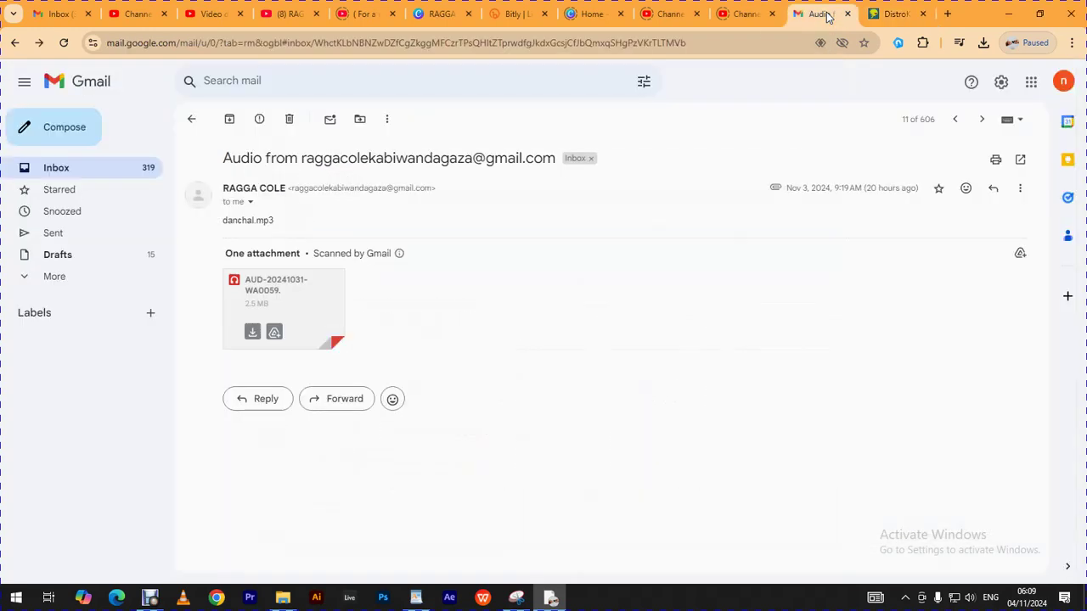
click(252, 334)
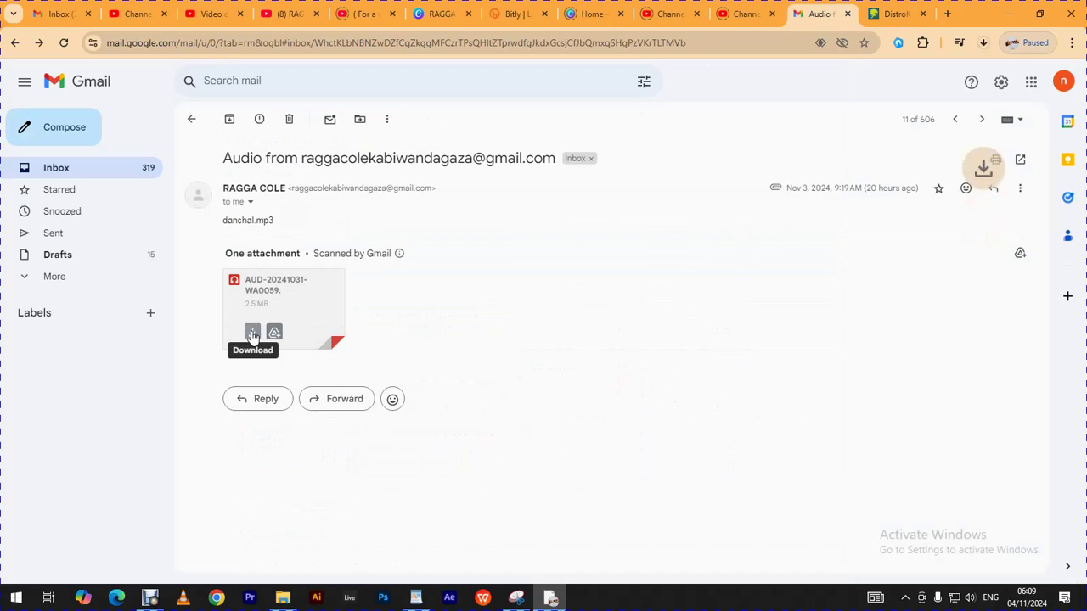
click(983, 44)
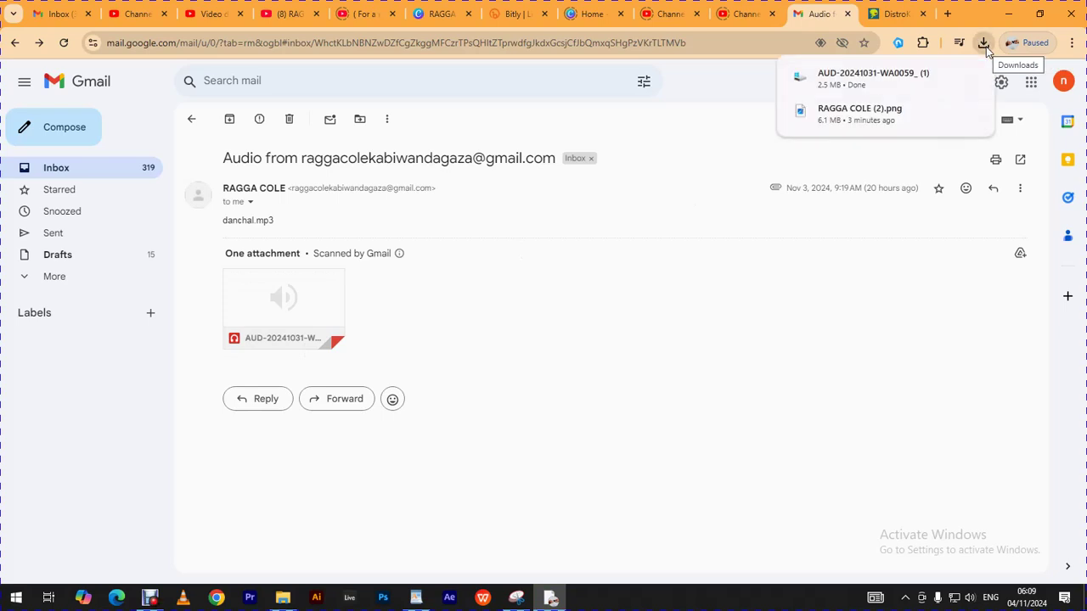
click(986, 50)
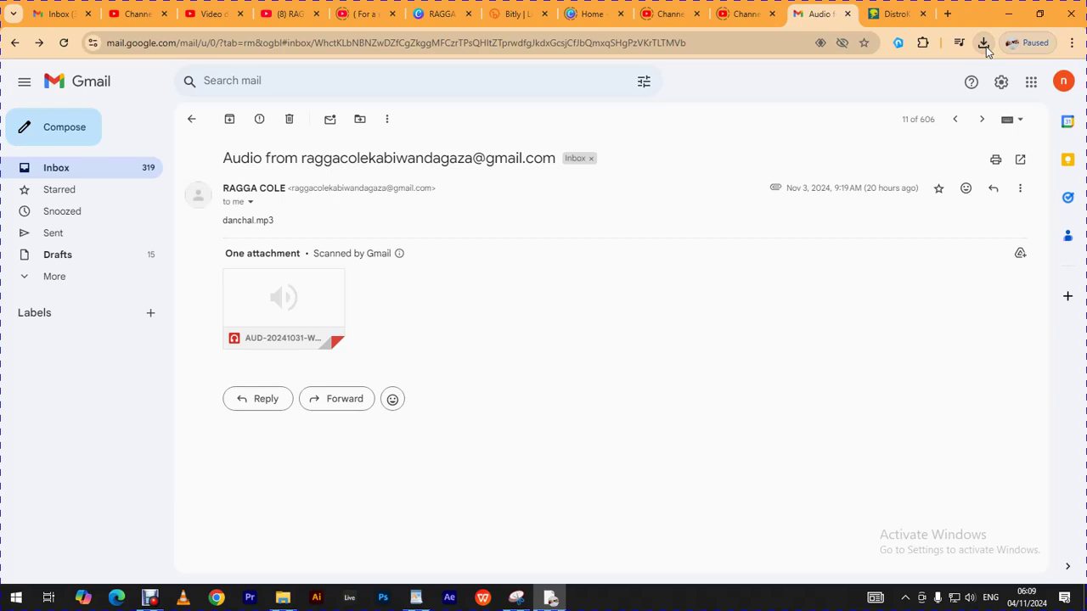
Locate the downloaded audio file in the Downloads folder from the browser's recent download history
click(983, 44)
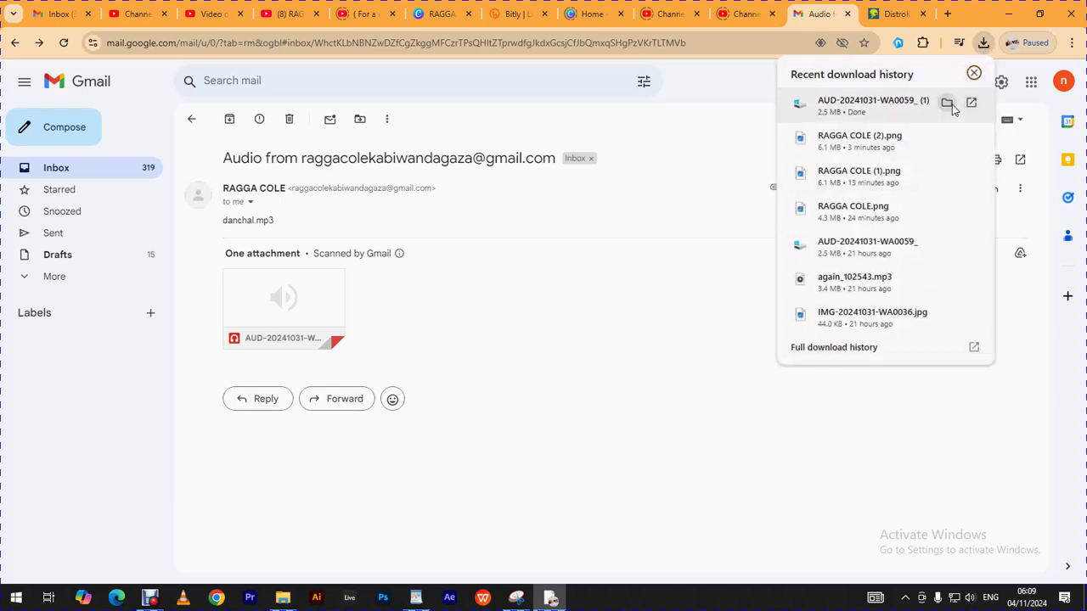
click(946, 103)
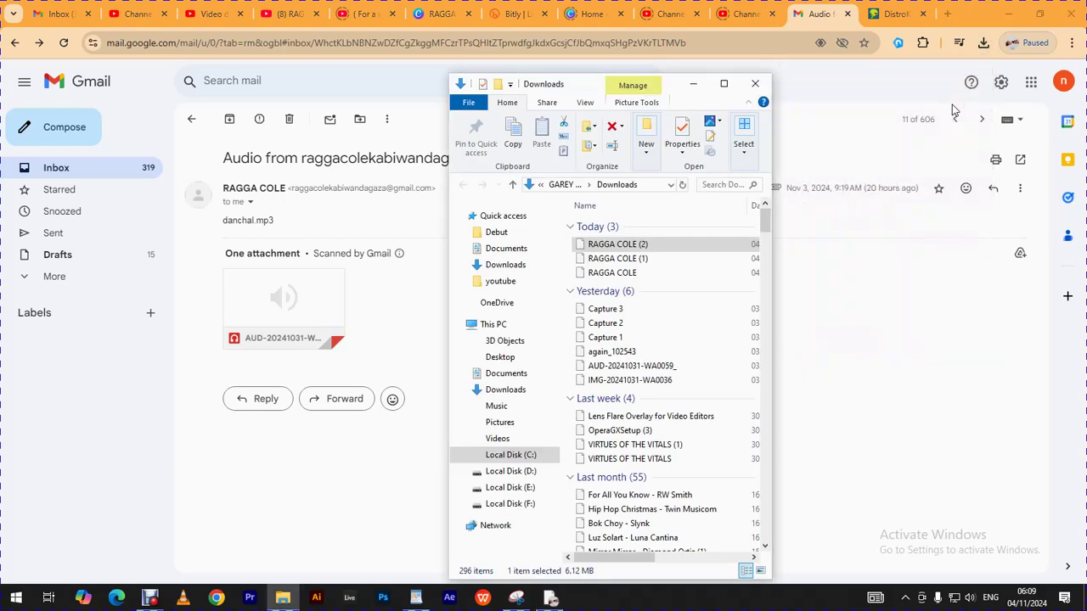
double_click(600, 245)
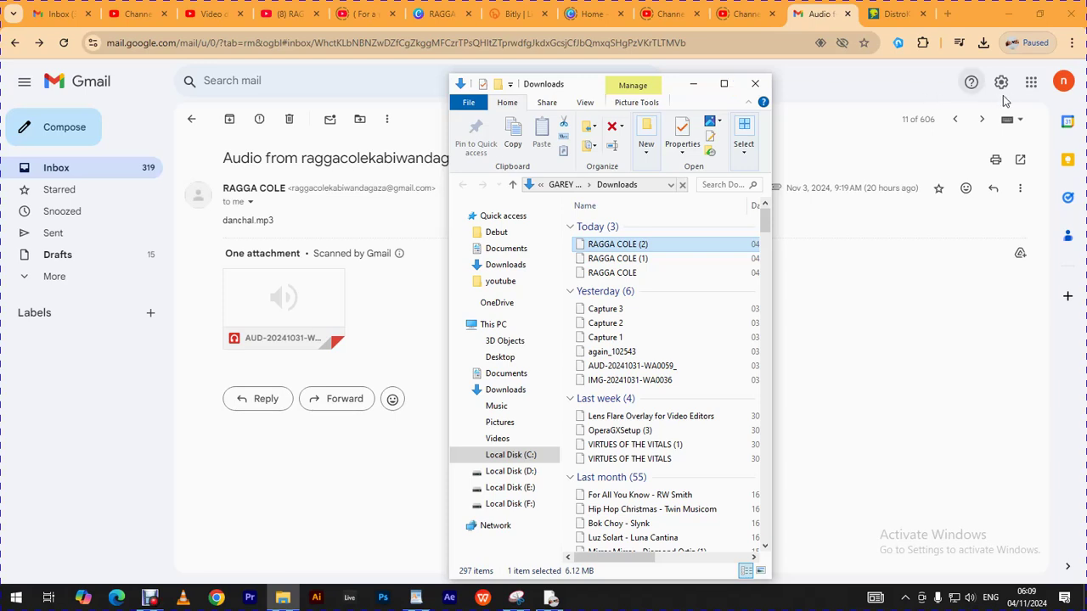
click(983, 44)
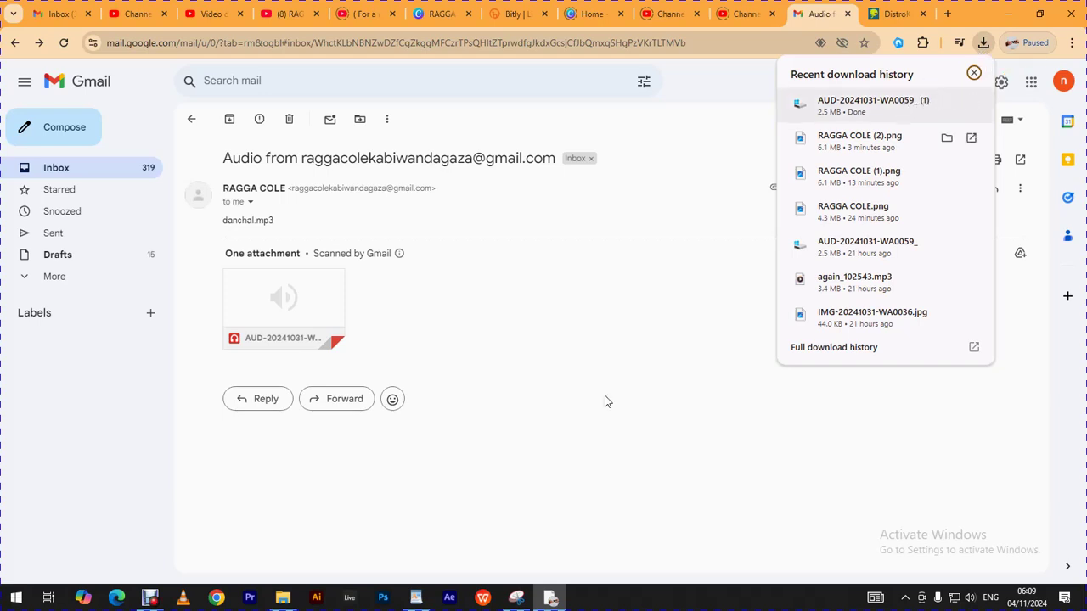
click(288, 599)
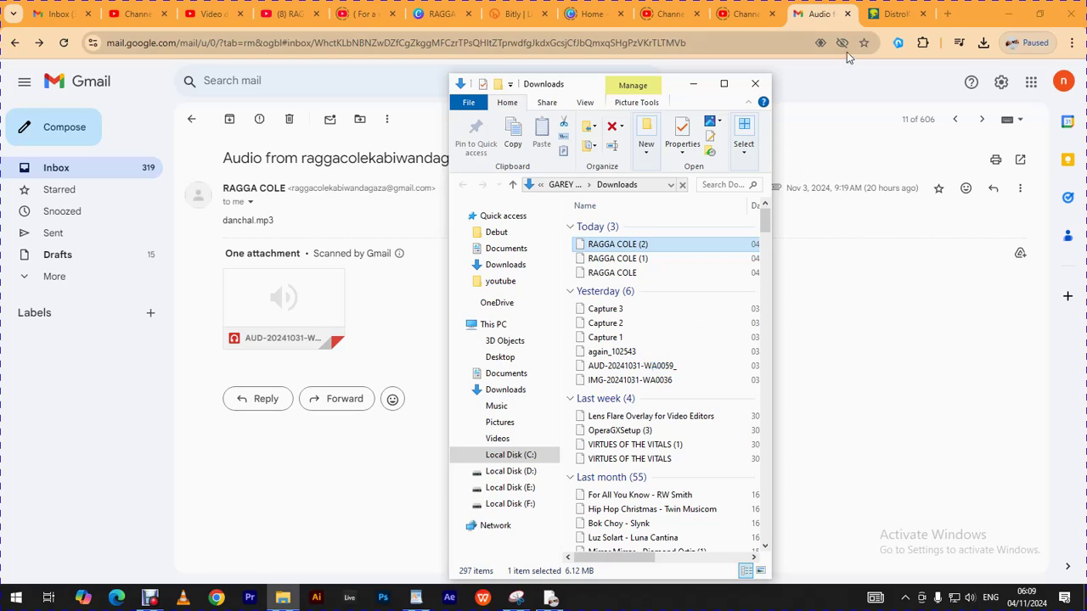
Return to the DistroKid form, open Track 1's audio file chooser and group the Downloads files by type
click(822, 15)
click(888, 15)
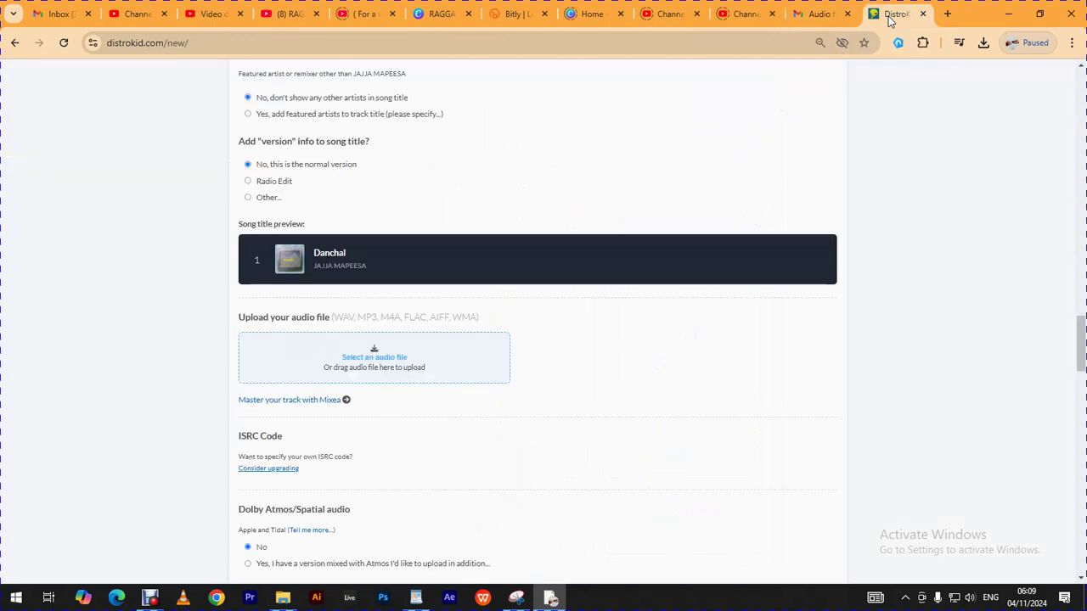
click(374, 358)
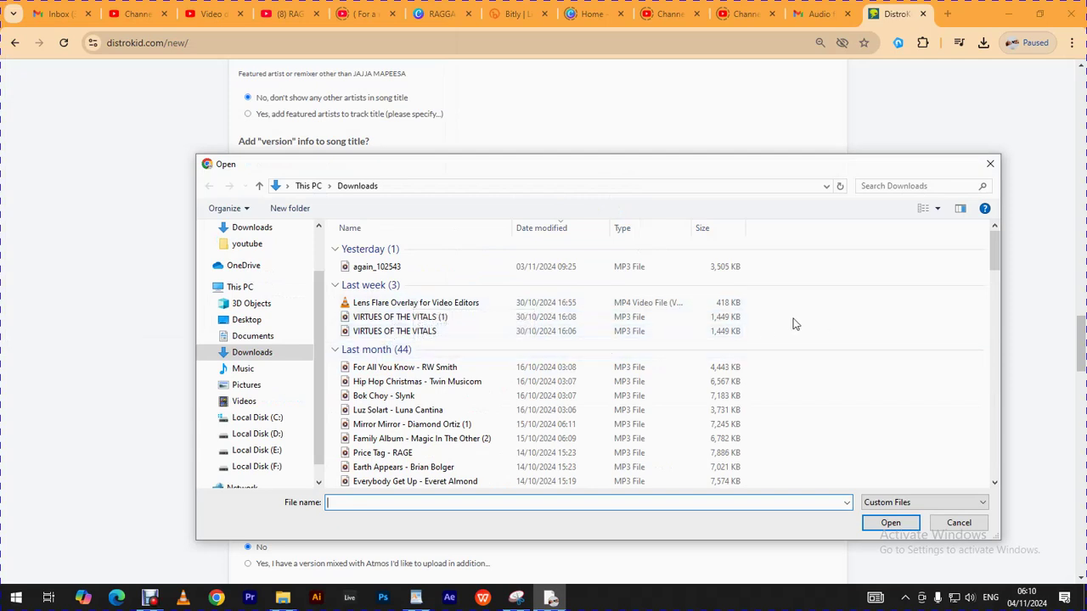
right_click(901, 268)
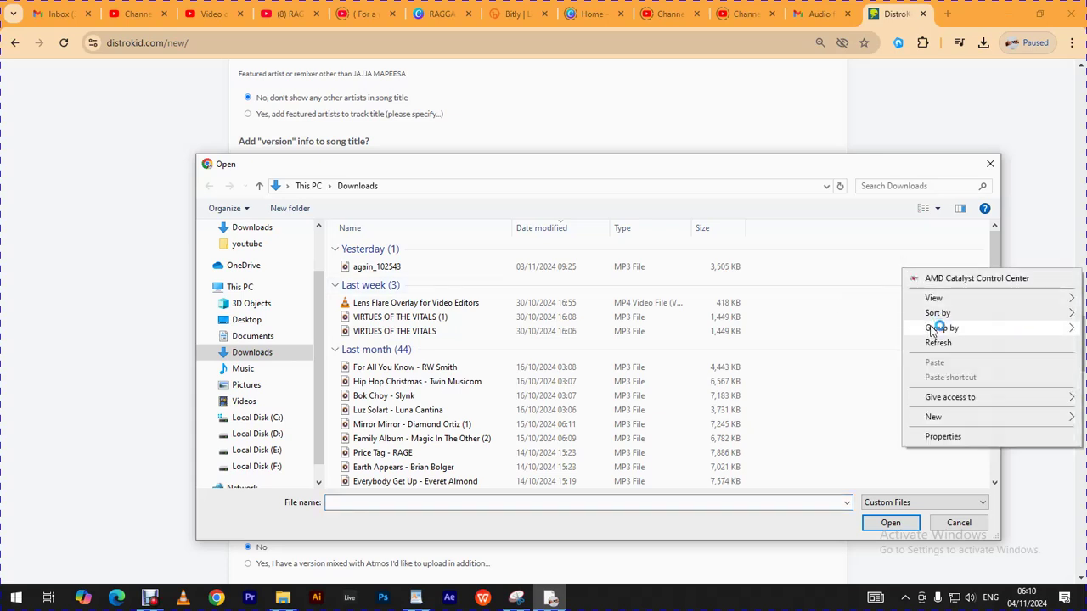
mouse_move(932, 332)
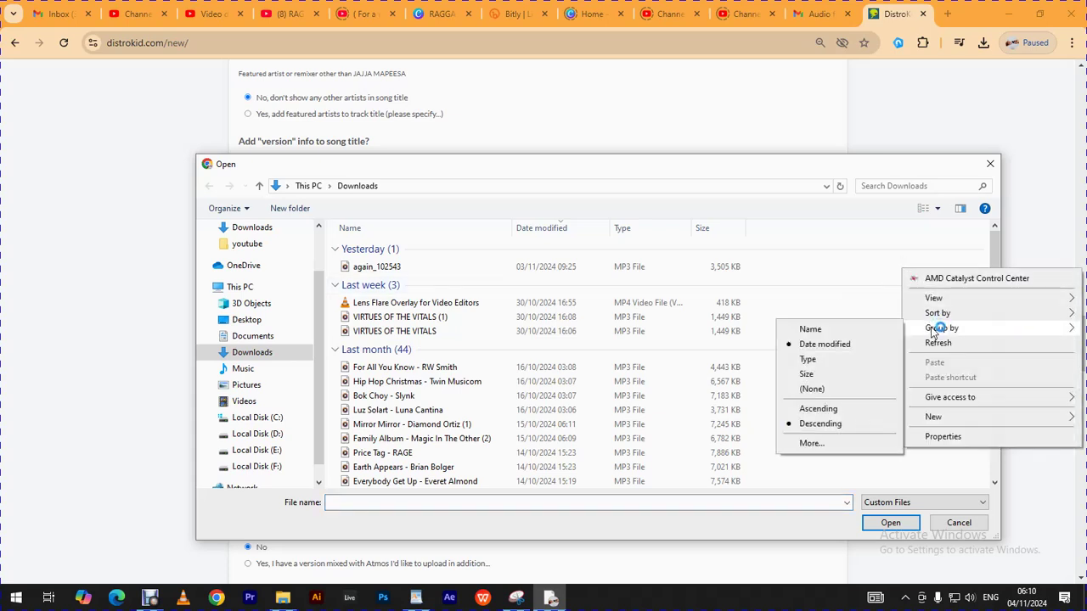
click(833, 360)
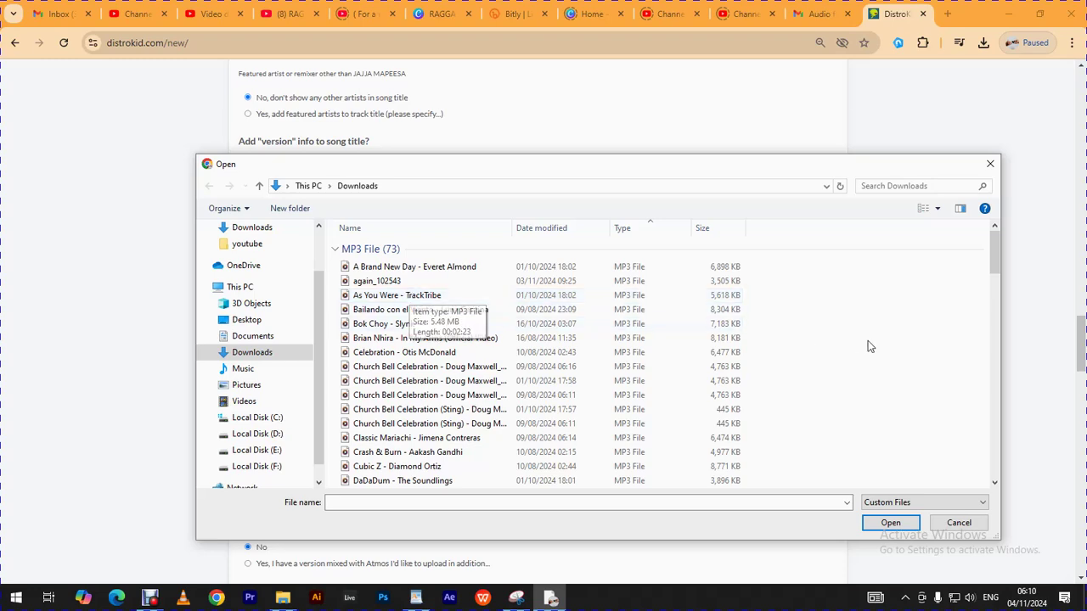
Look through the grouped MP3 files, compare them with the Downloads folder window and close the file chooser
scroll(999, 289, down, 10)
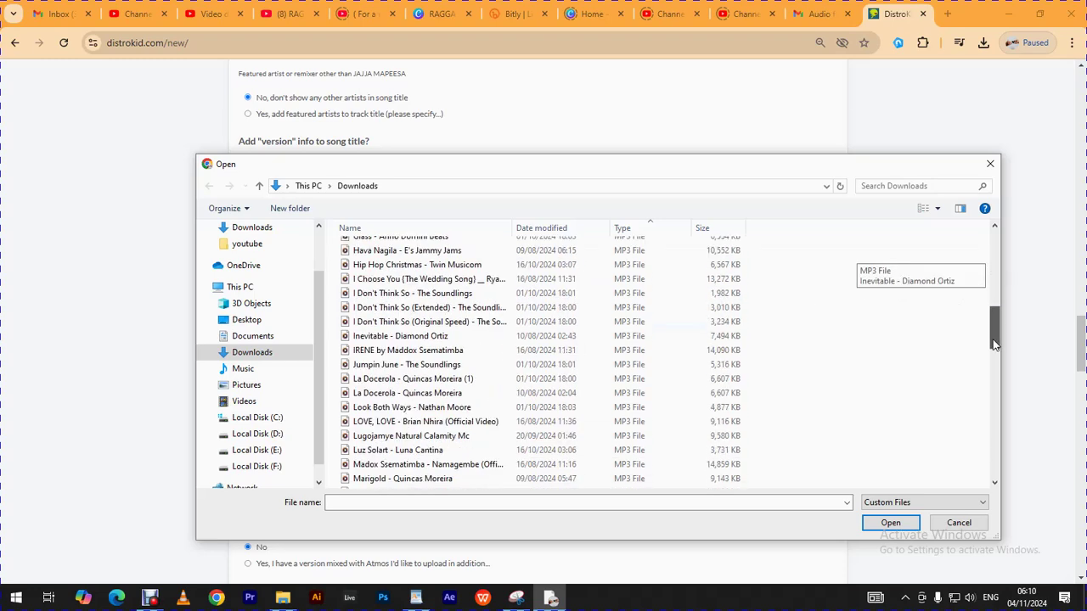
key(alt+Tab)
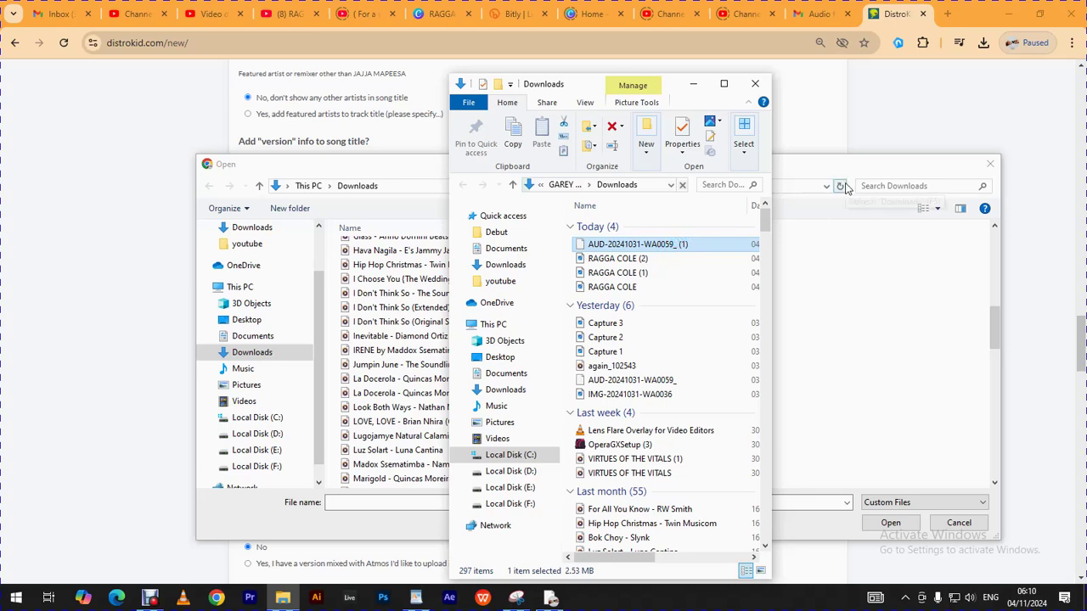
key(alt+F4)
drag(994, 323, 993, 185)
click(990, 164)
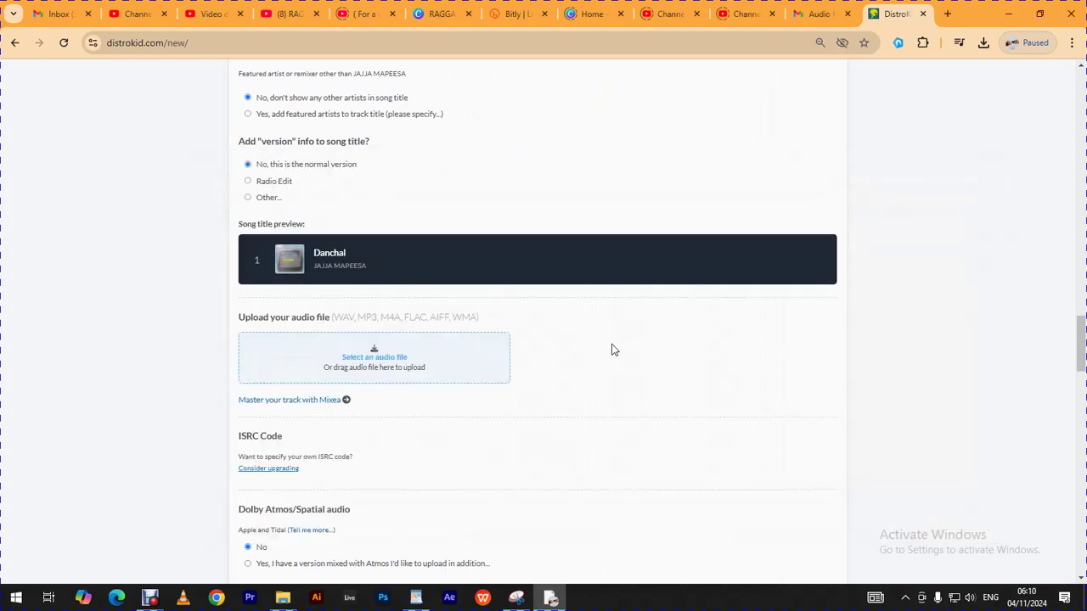
Reopen Track 1's audio file chooser and browse Downloads for the downloaded track
click(402, 361)
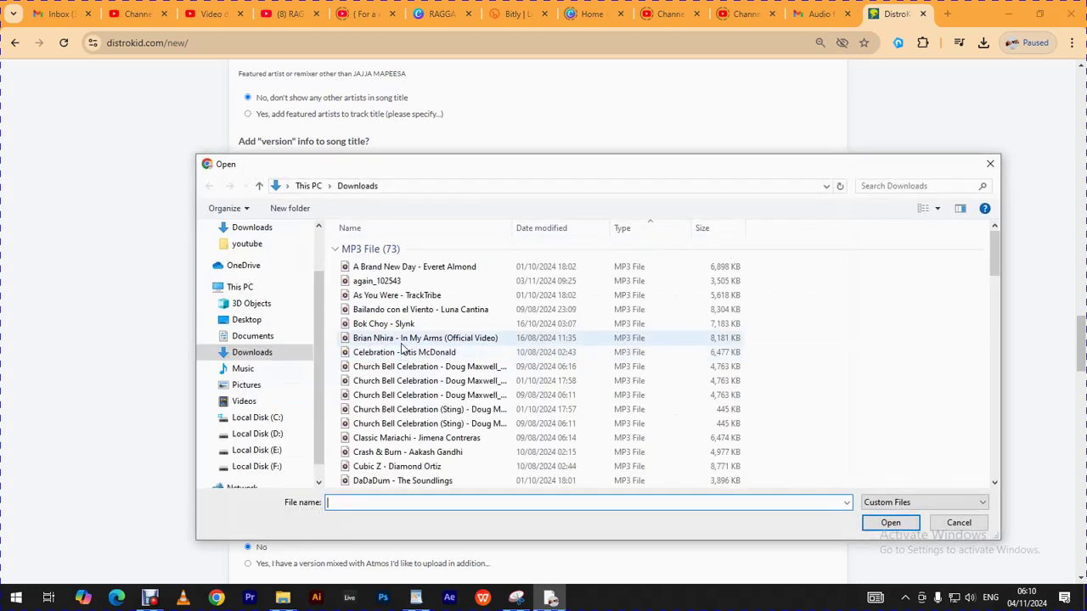
scroll(404, 348, down, 4)
scroll(404, 348, up, 4)
click(252, 354)
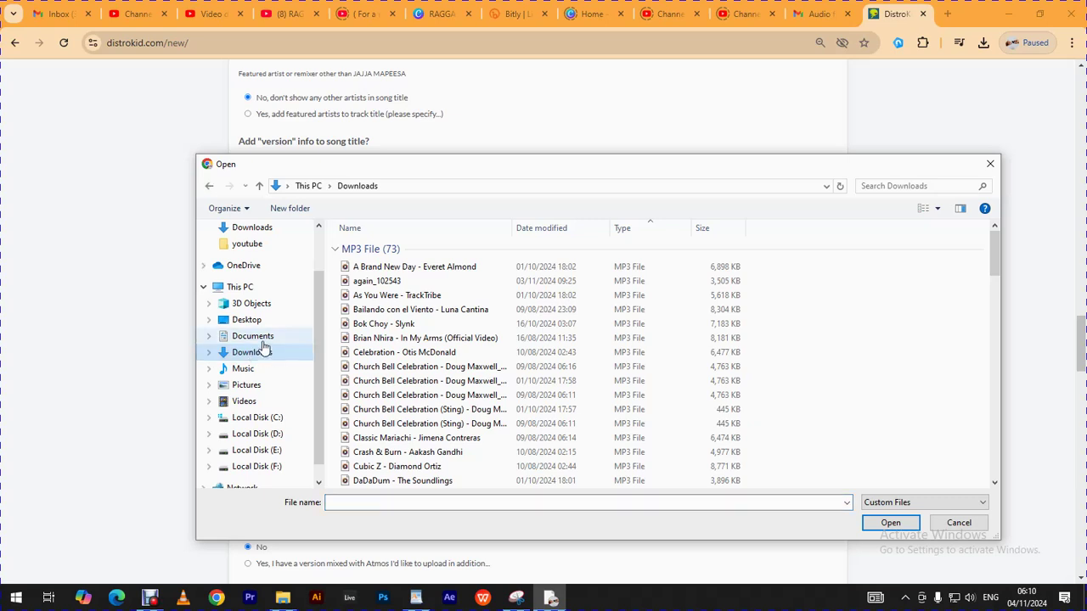
click(262, 339)
click(259, 353)
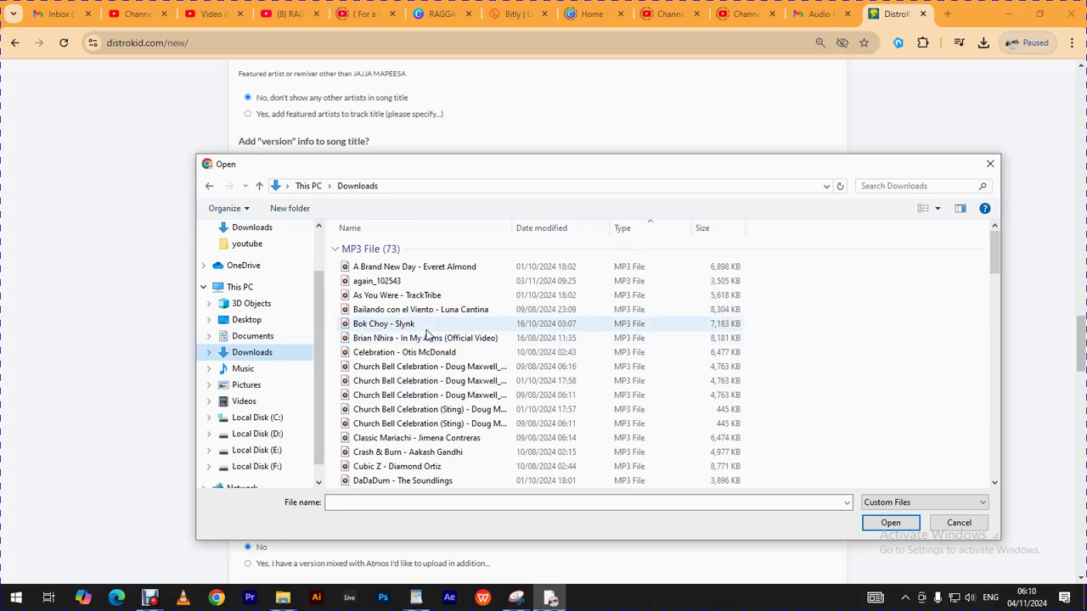
scroll(427, 335, down, 7)
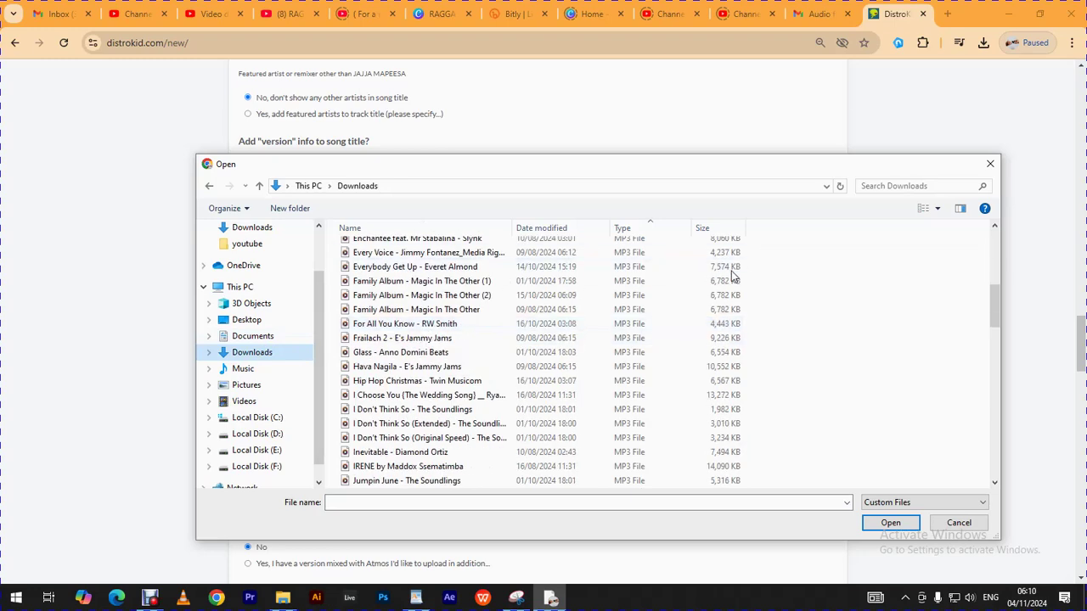
Search Downloads for "WA0059" in the file chooser
click(881, 186)
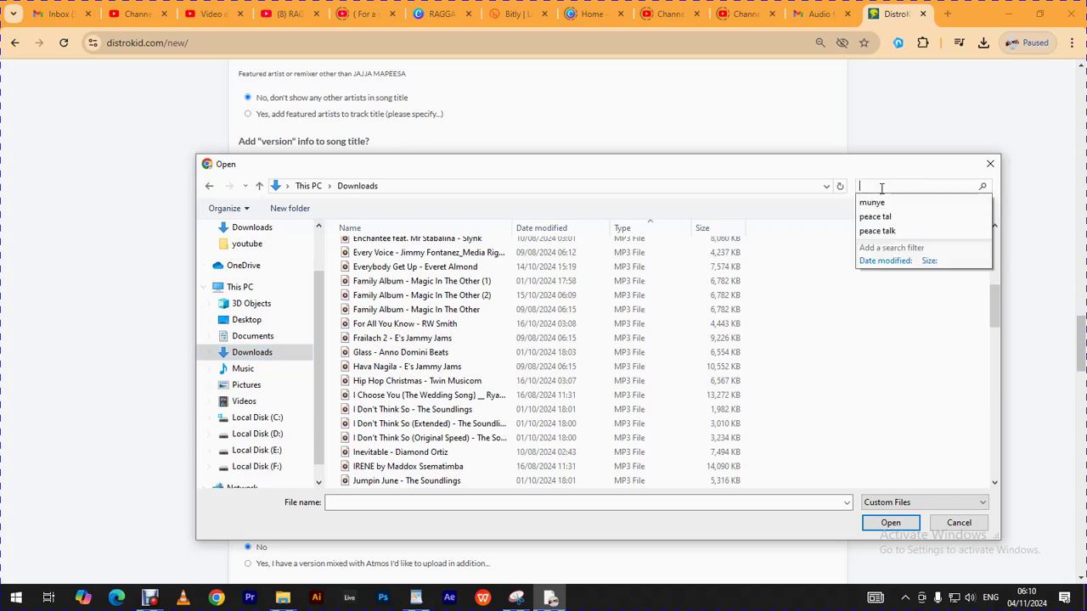
text(W)
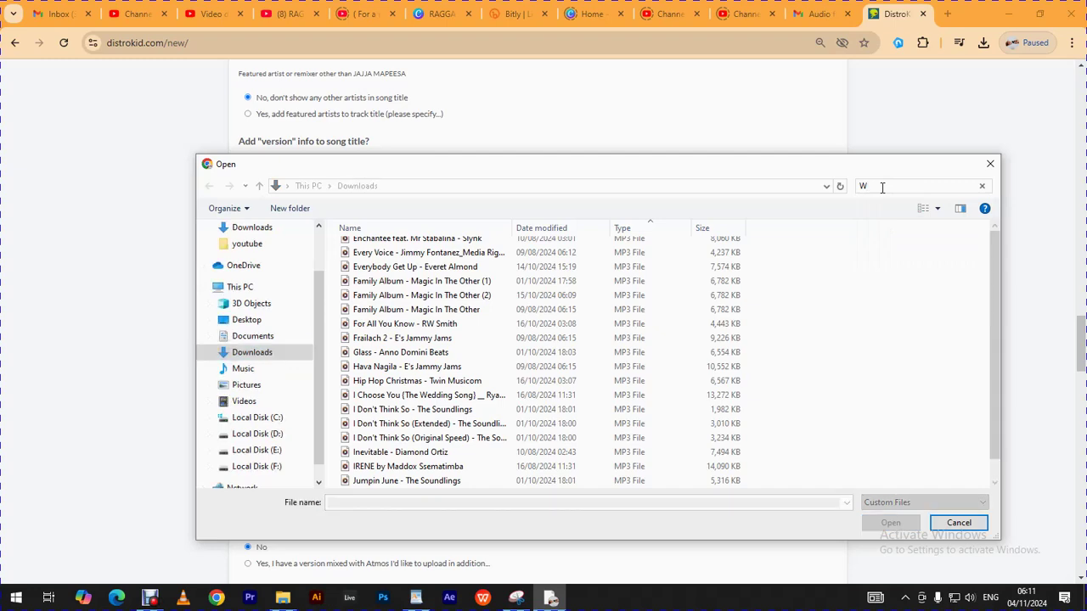
click(882, 187)
click(883, 187)
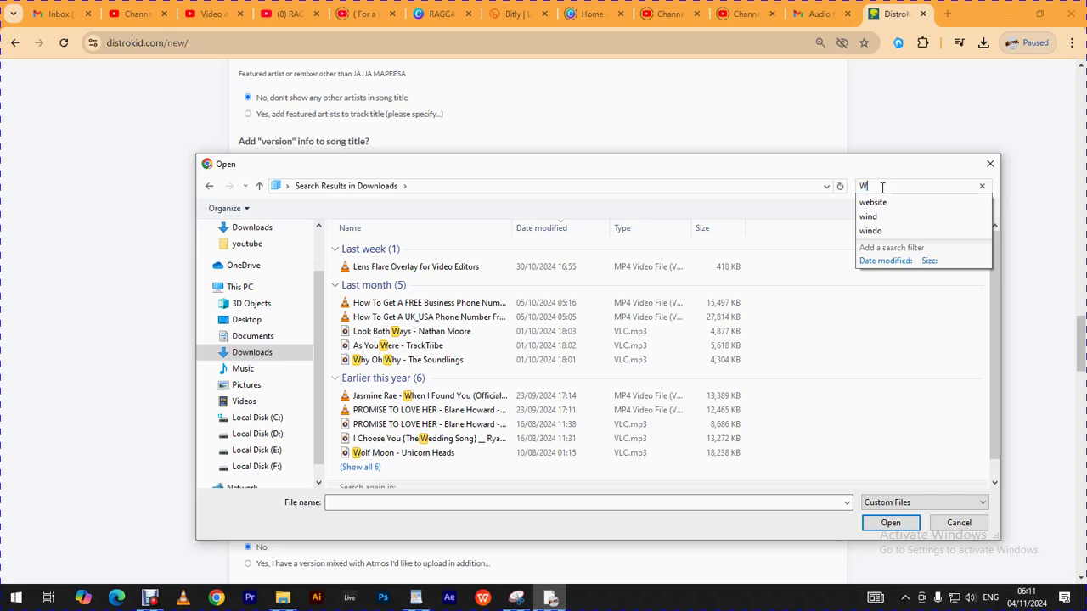
text(A007)
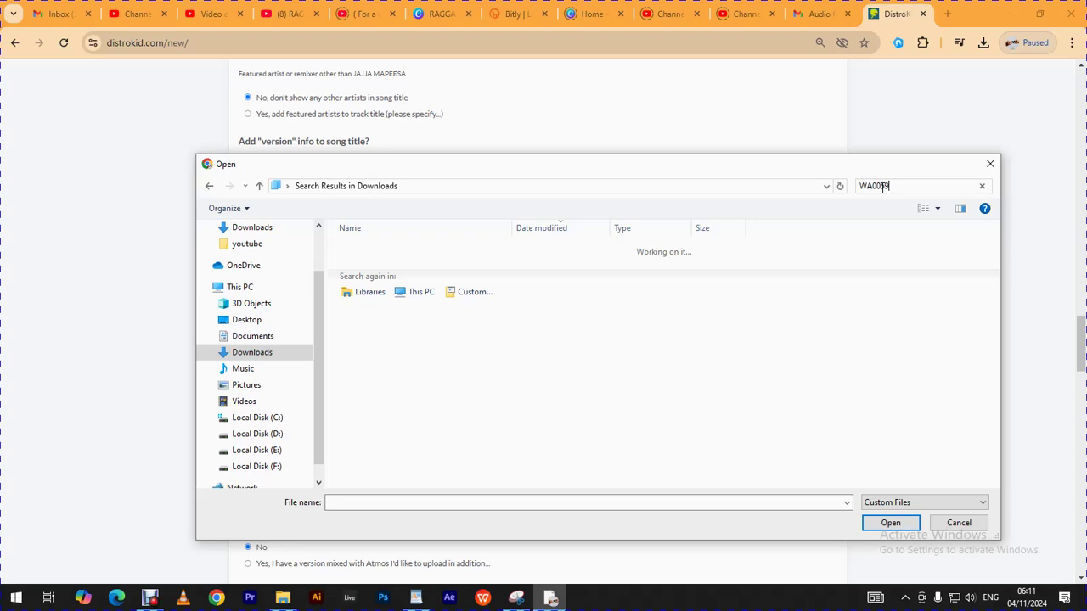
Rename the downloaded file AUD-20241031-WA0059_ (1) as "danchal" in the Downloads folder and close the audio file chooser
click(283, 598)
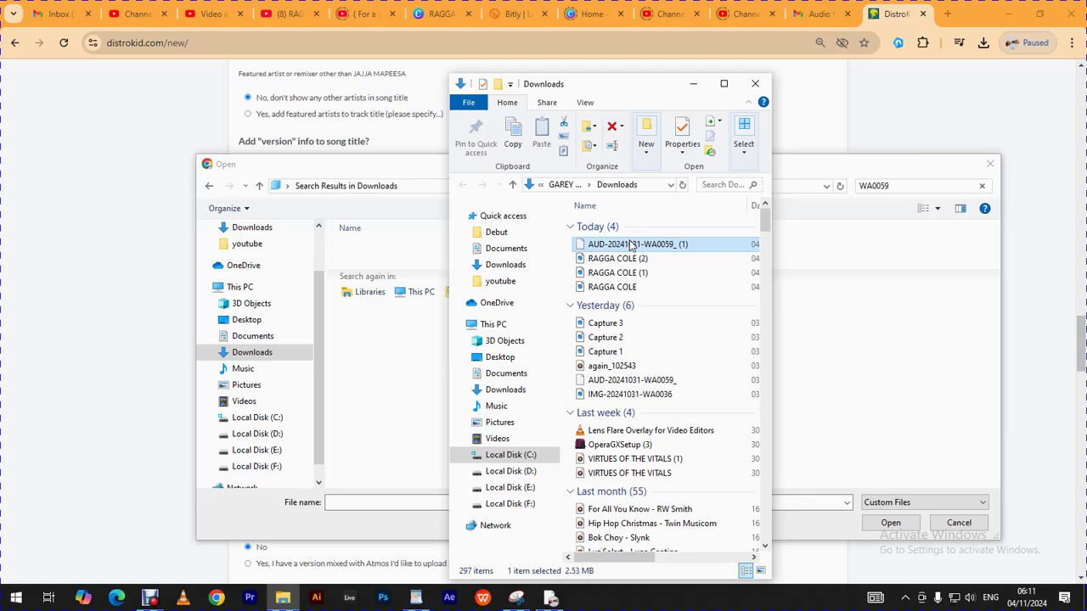
right_click(630, 246)
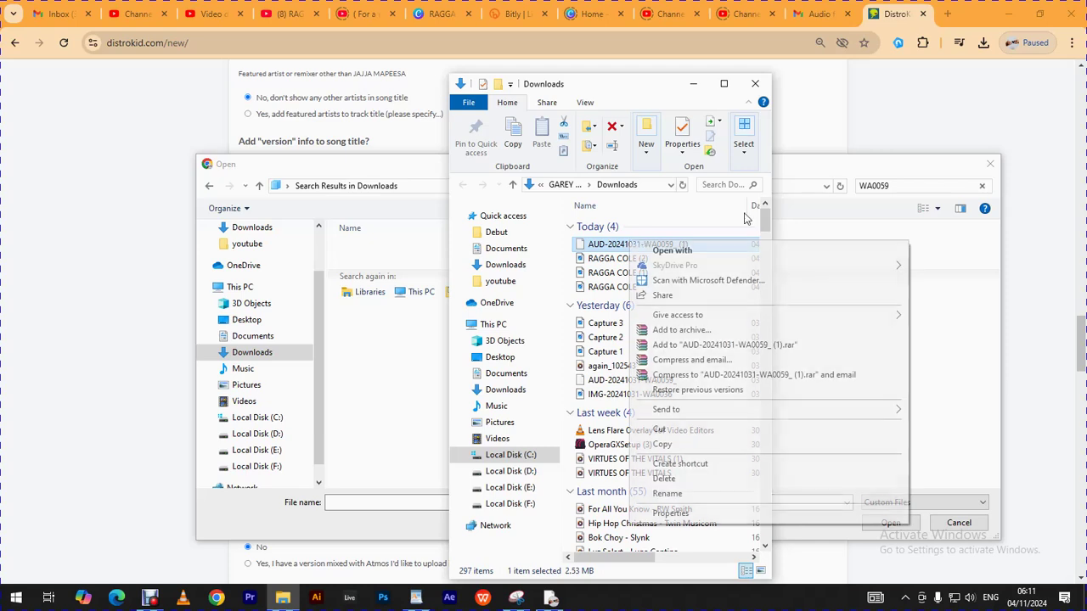
click(670, 495)
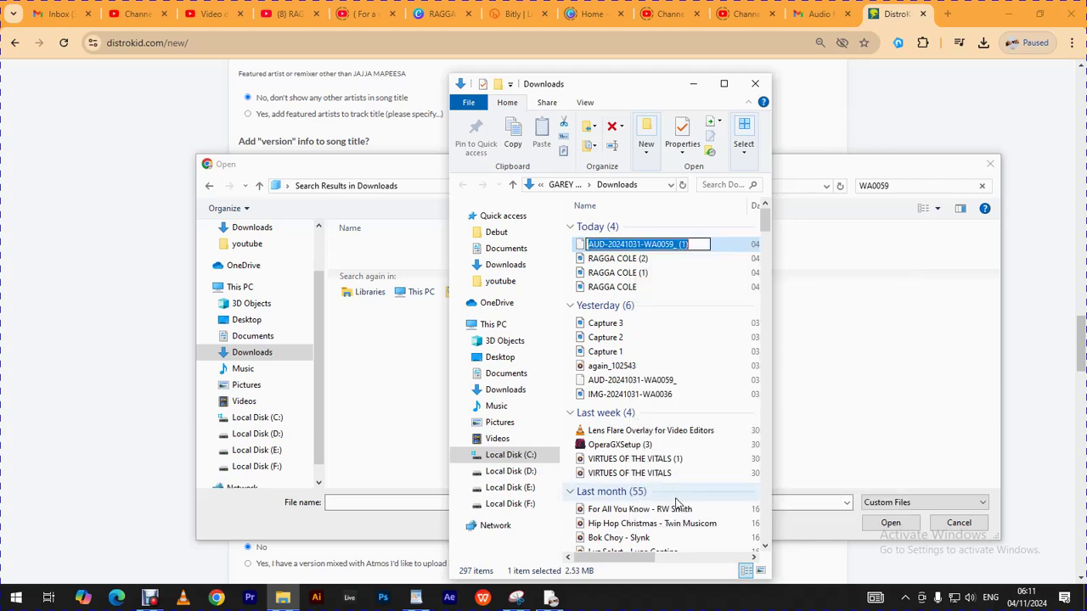
text(danchal)
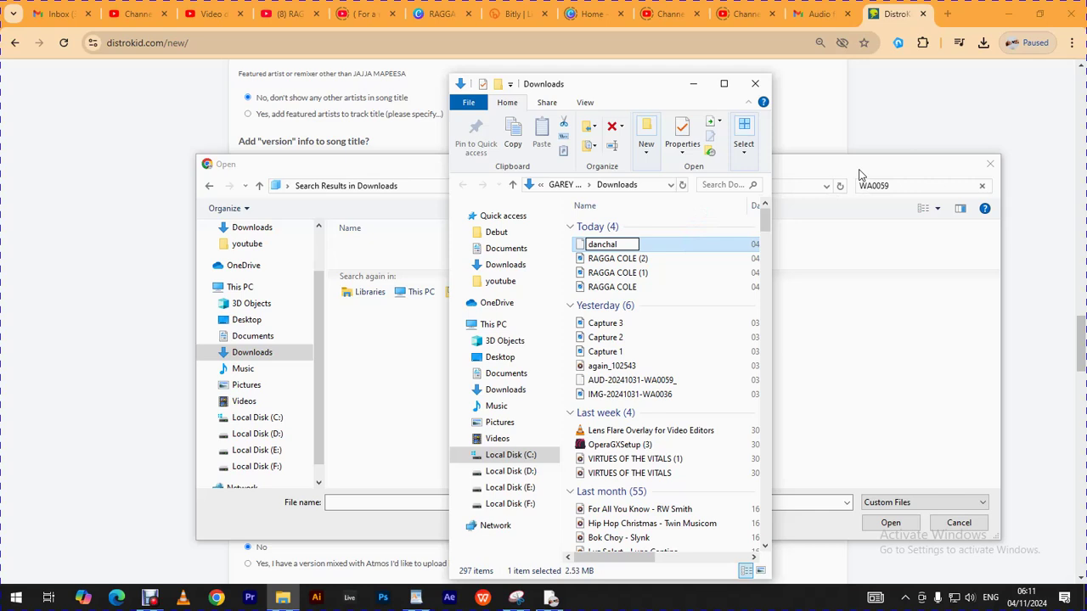
click(844, 246)
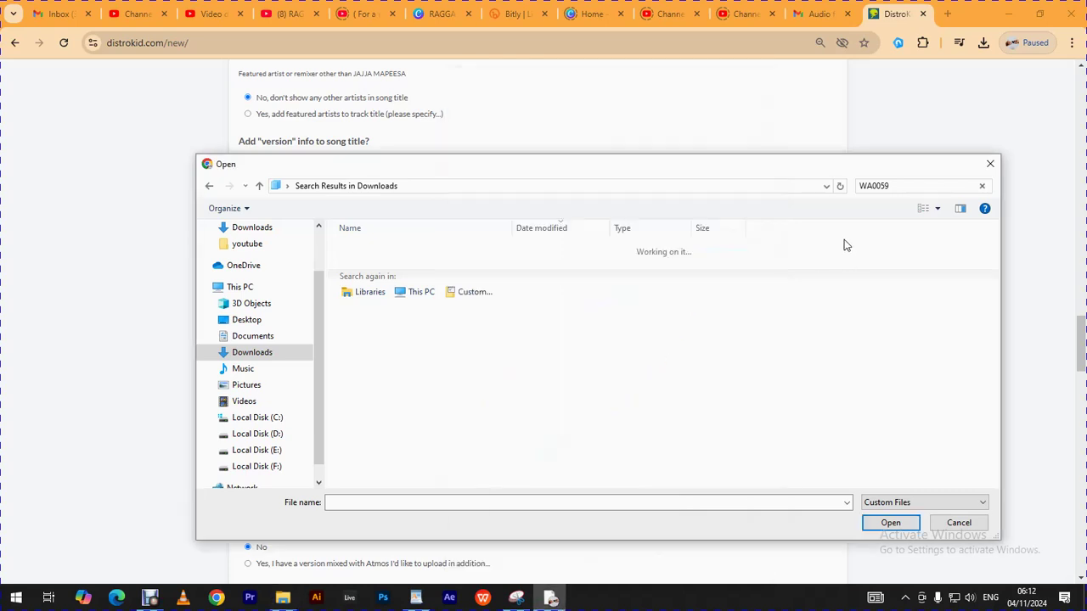
click(989, 167)
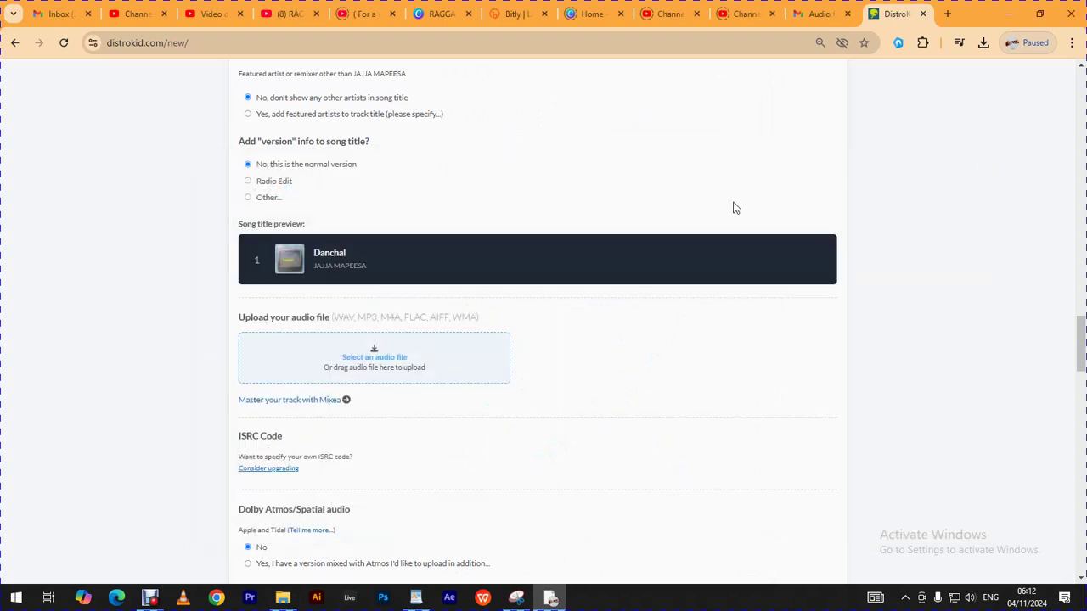
Reopen Track 1's audio file chooser, search Downloads for "danchal" and clear the search
click(352, 374)
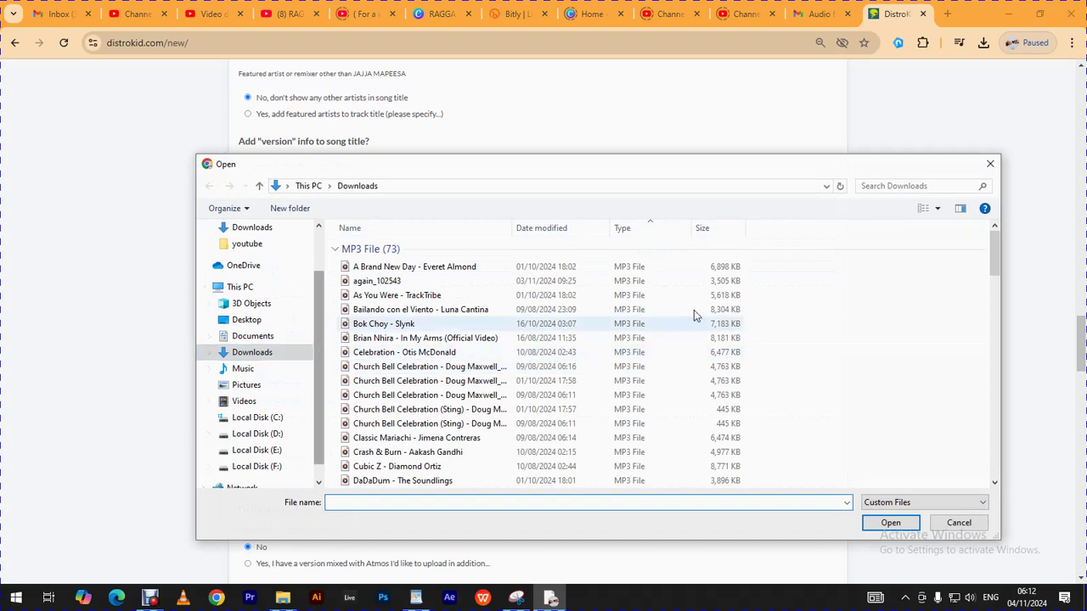
scroll(737, 320, down, 4)
scroll(738, 320, down, 15)
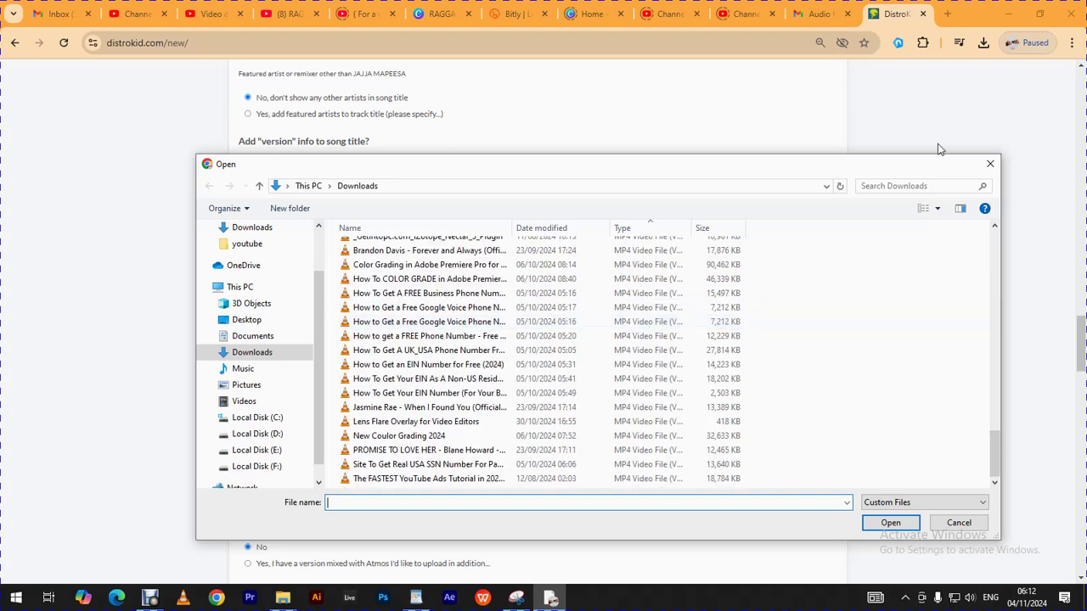
click(911, 185)
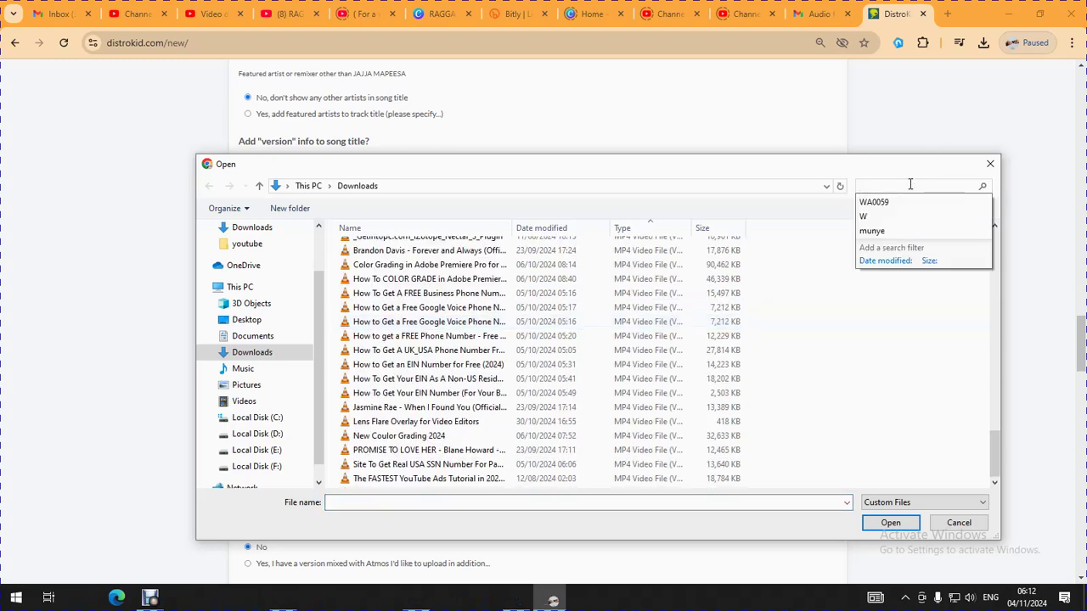
text(danchal)
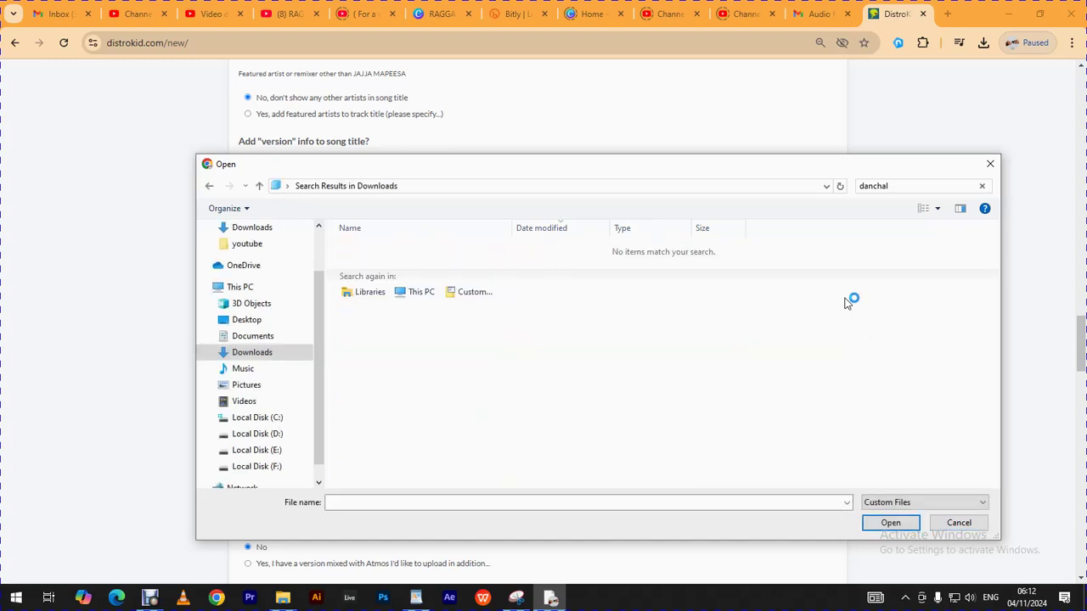
click(908, 186)
key(BackSpace)
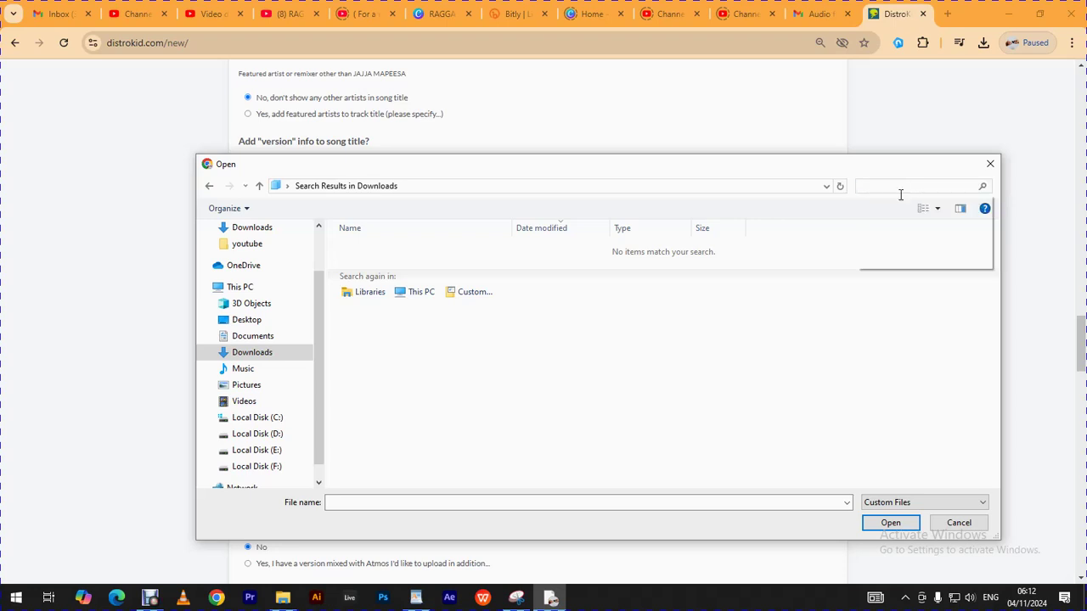
Check the danchal file in the Downloads folder window, then close that window and the audio file chooser
click(283, 598)
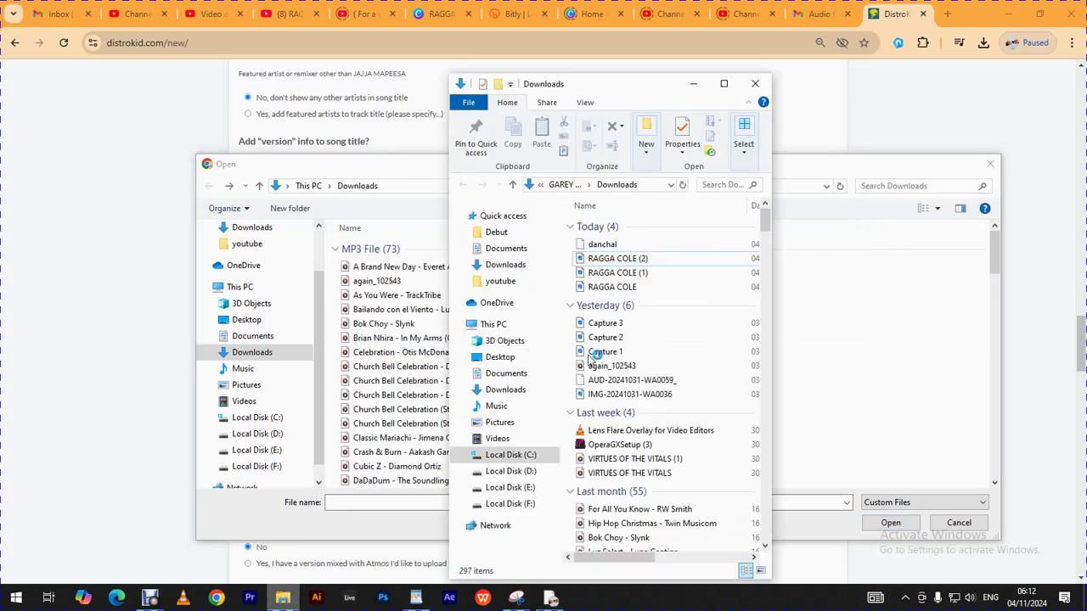
click(627, 246)
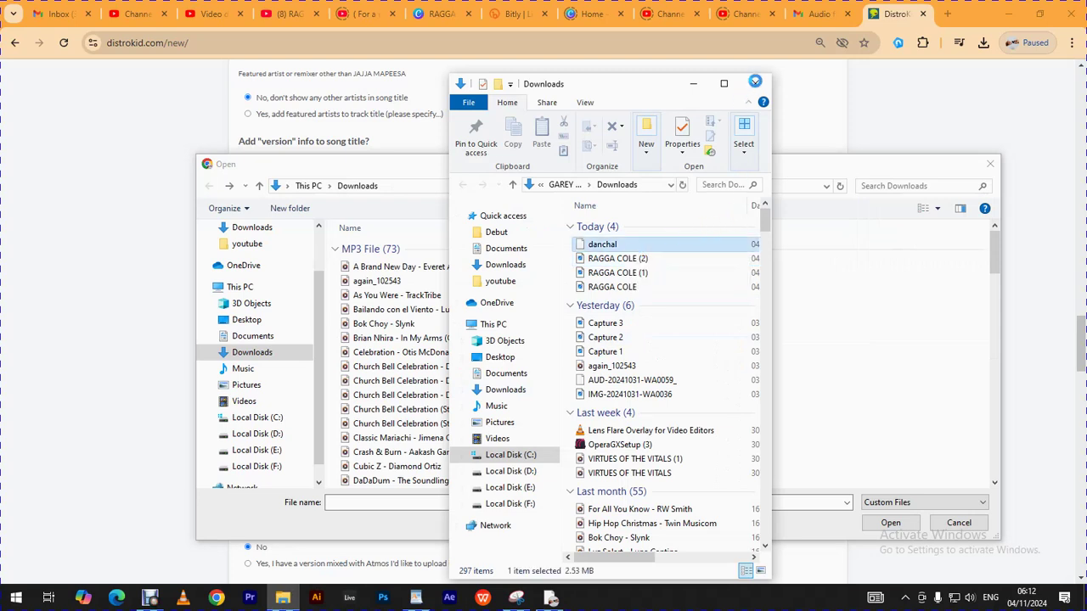
click(755, 82)
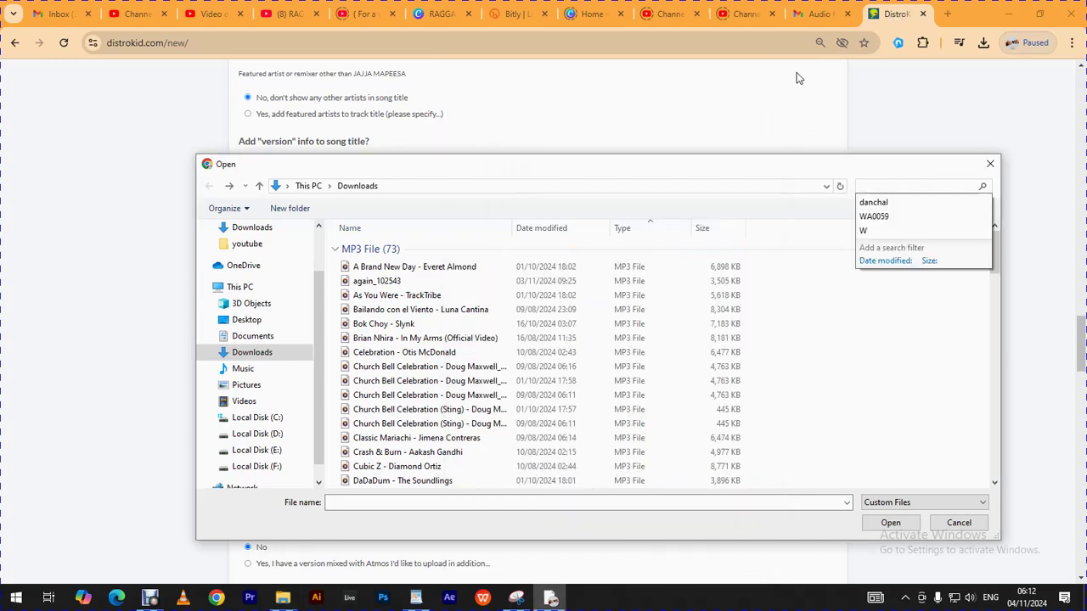
click(990, 166)
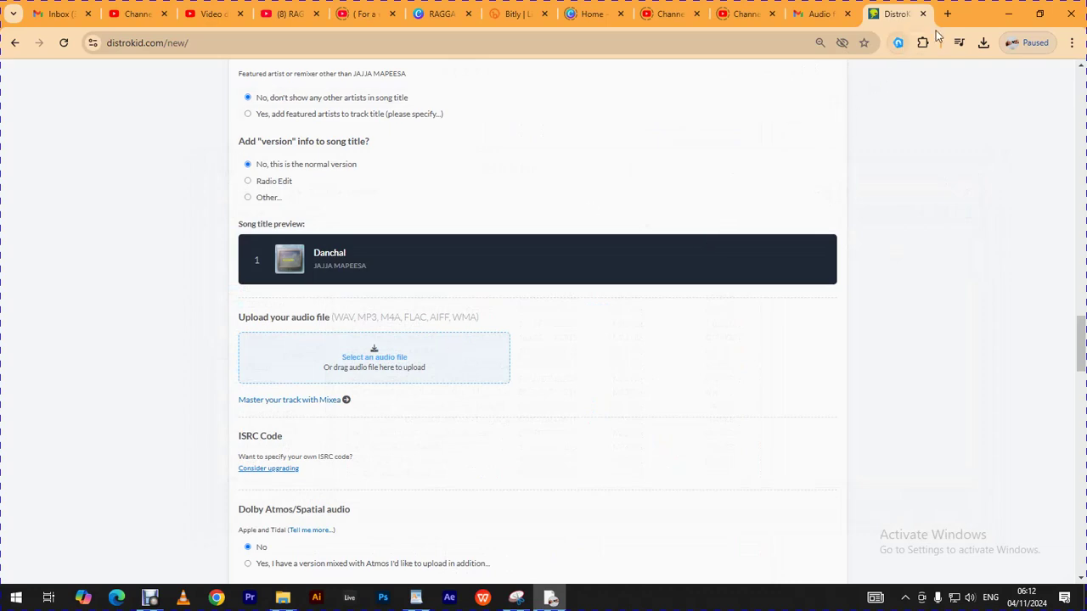
Download the AUD-20241031-WA0059 attachment again from the Gmail message and check the Downloads folder for the new copy
click(822, 17)
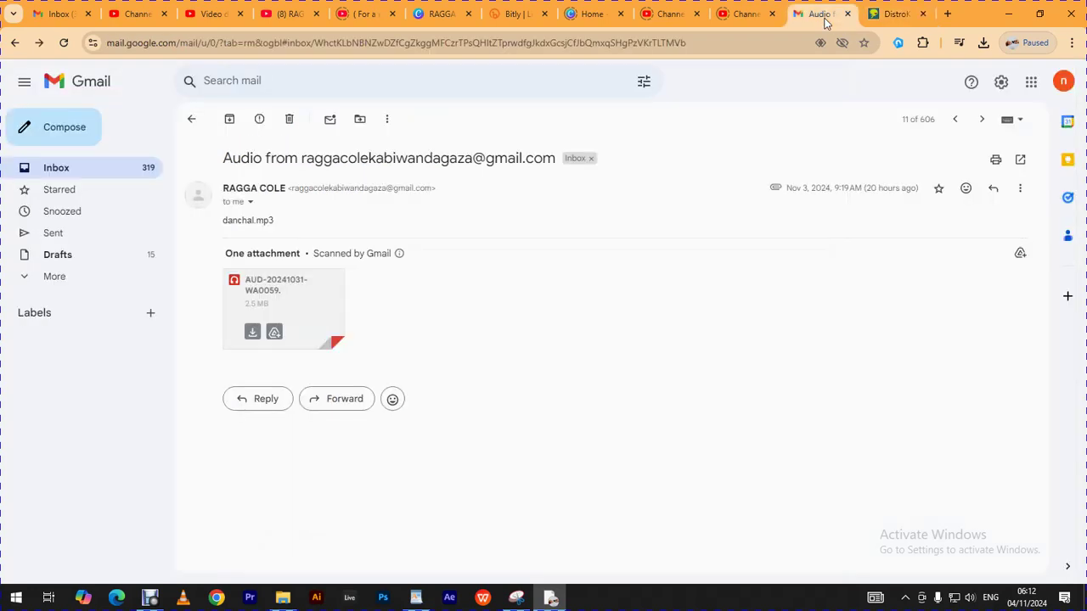
click(252, 331)
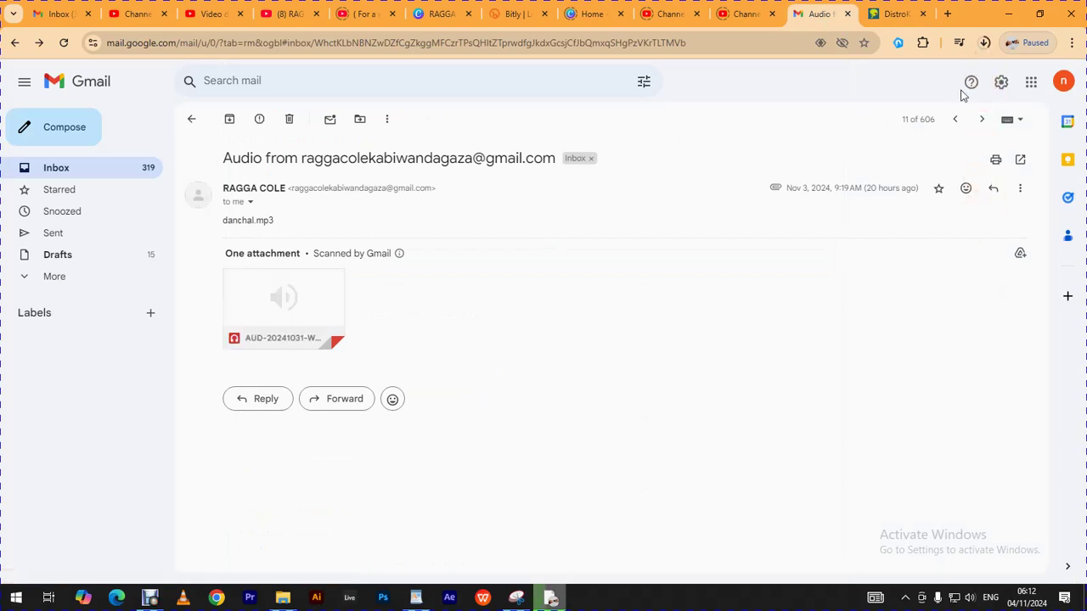
click(984, 44)
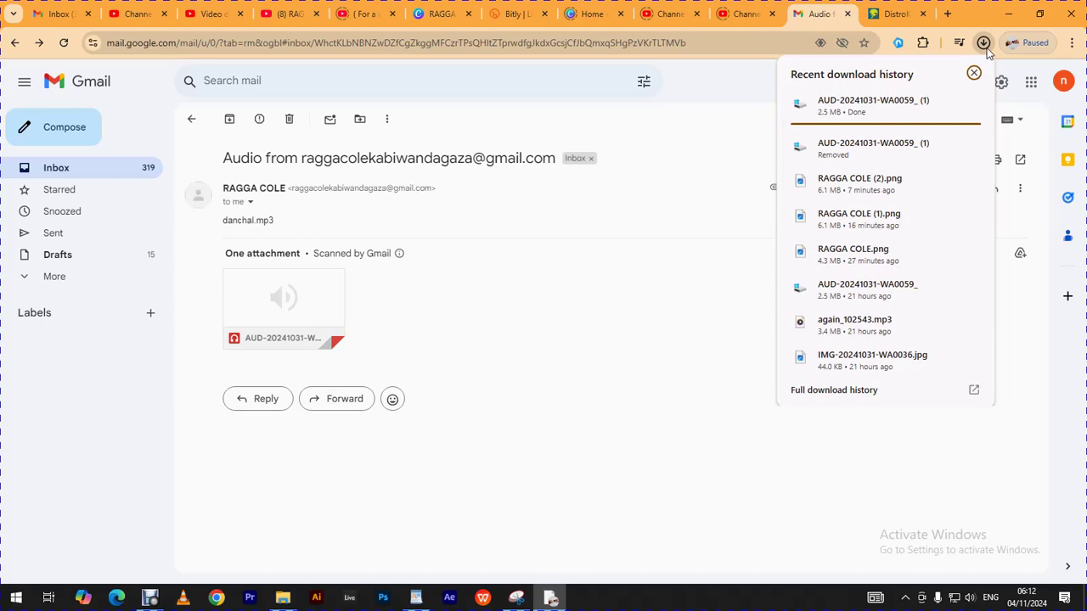
mouse_move(949, 105)
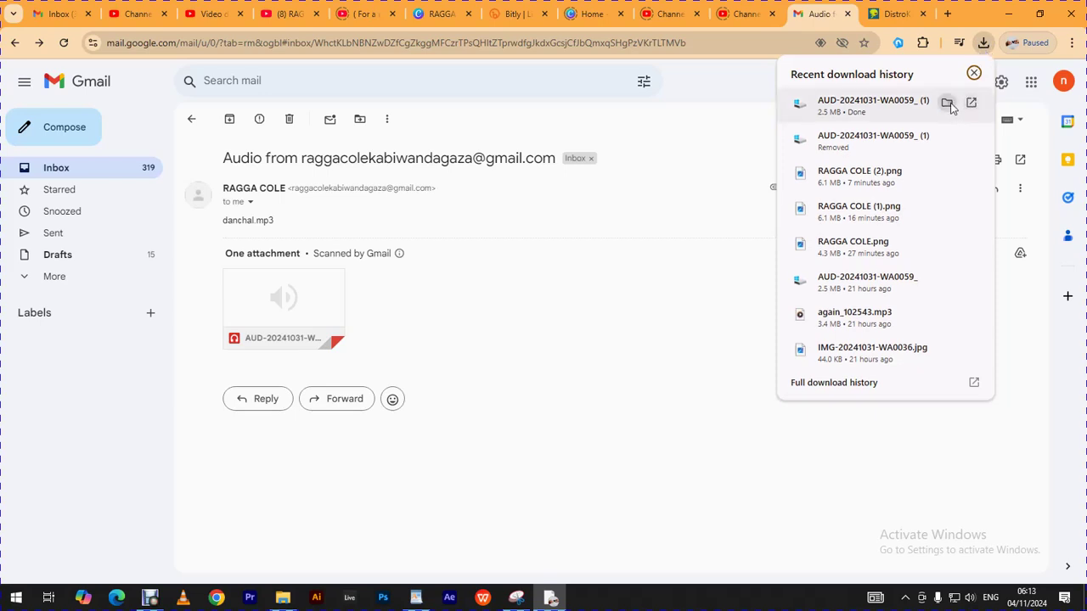
click(948, 103)
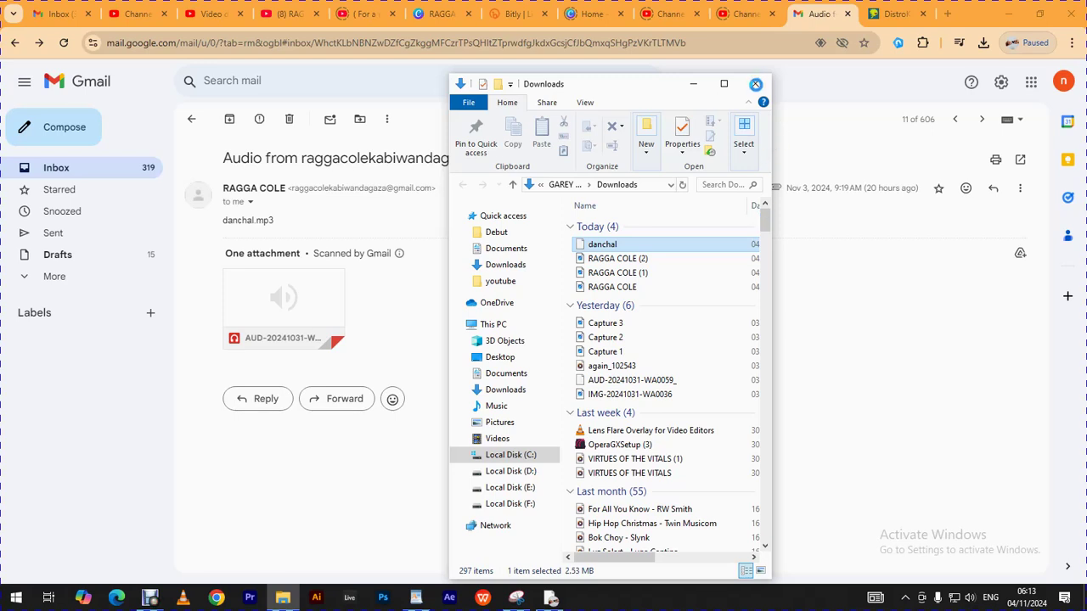
click(754, 85)
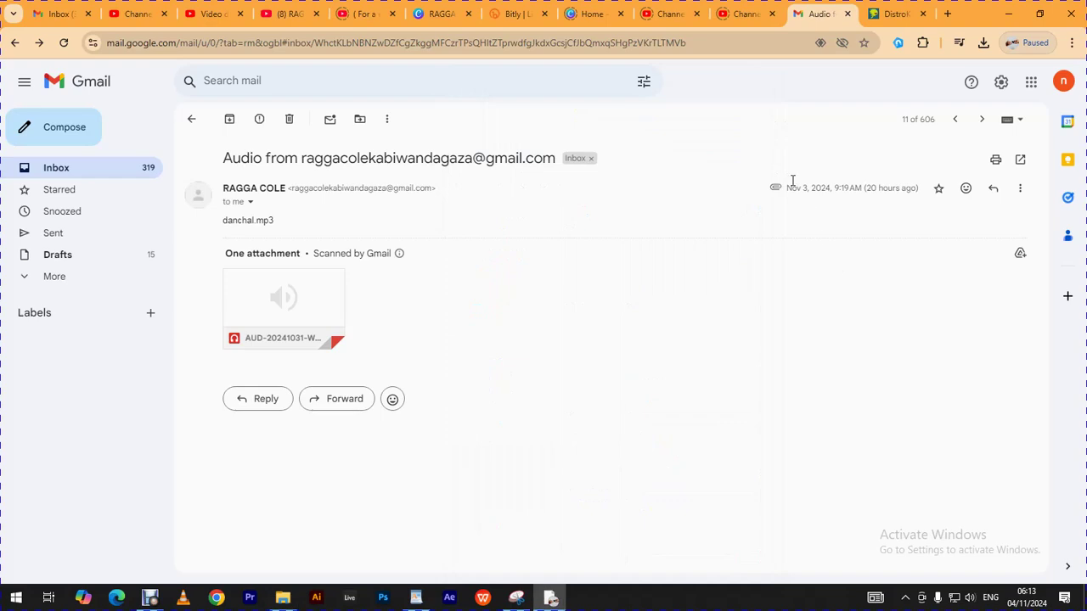
click(752, 19)
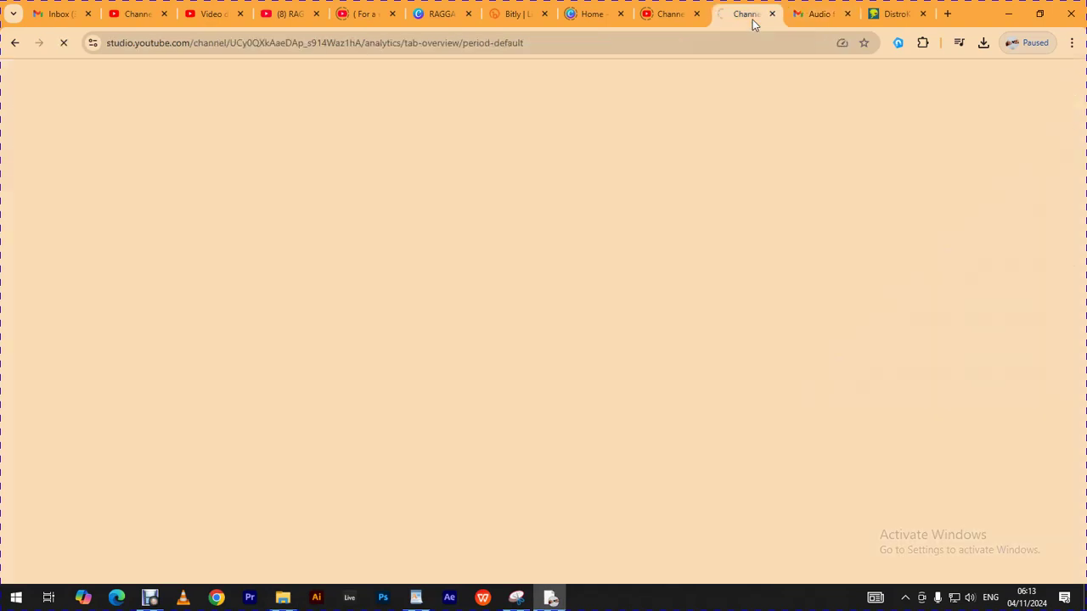
click(811, 19)
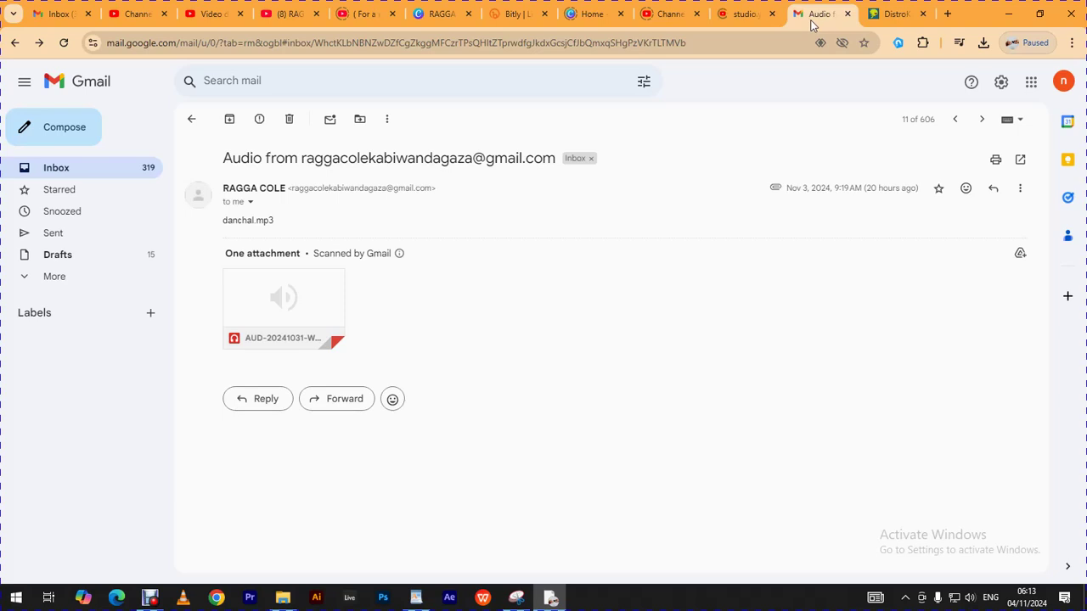
Return to the DistroKid form, reopen the audio file chooser and sort the Downloads files by date modified, newest first
click(892, 22)
click(401, 371)
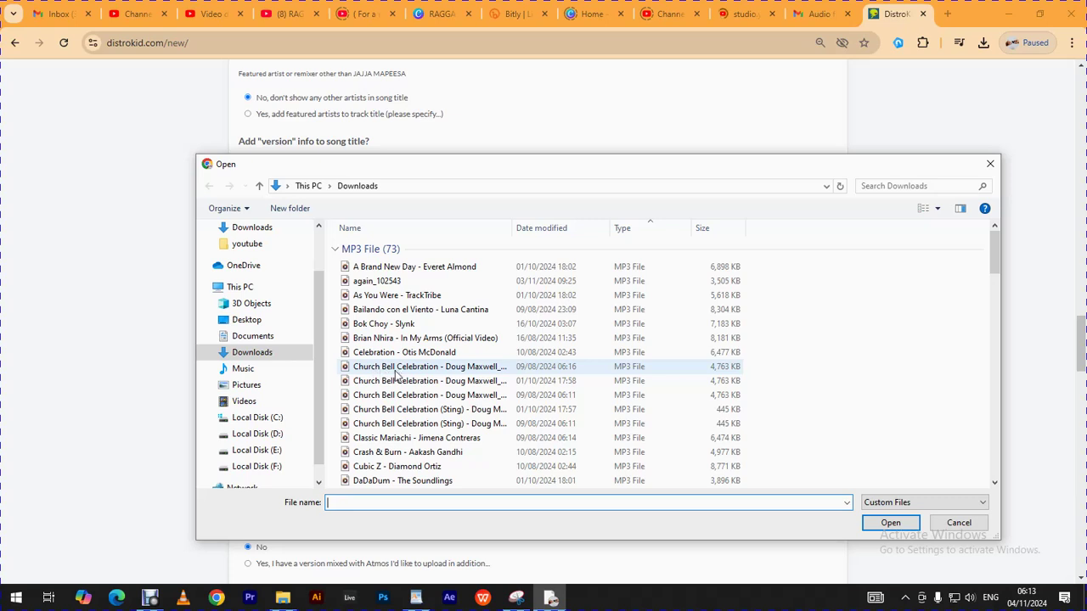
right_click(861, 304)
mouse_move(896, 345)
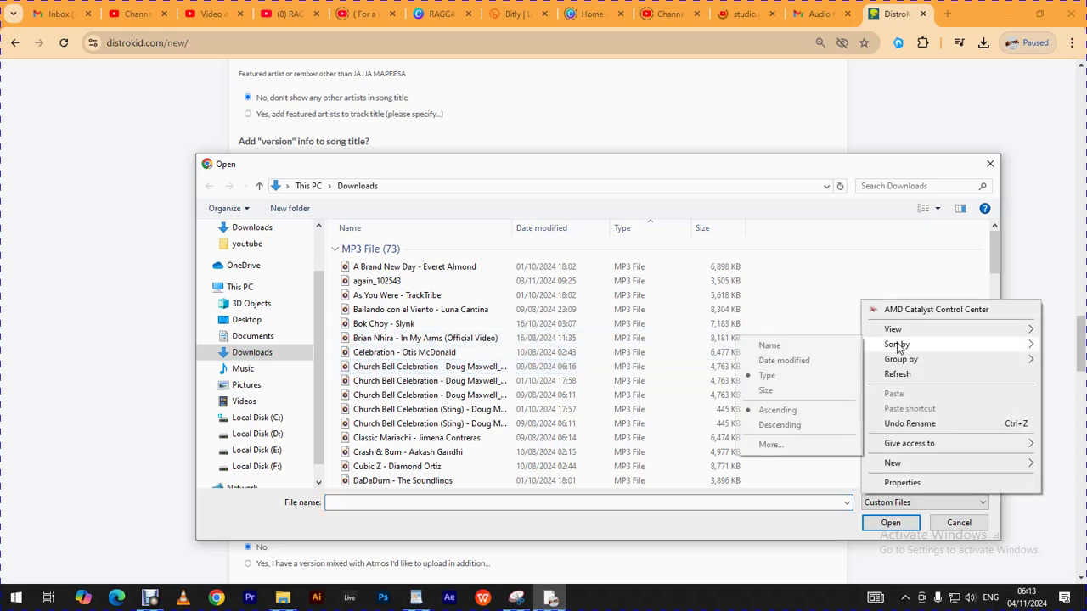
click(809, 363)
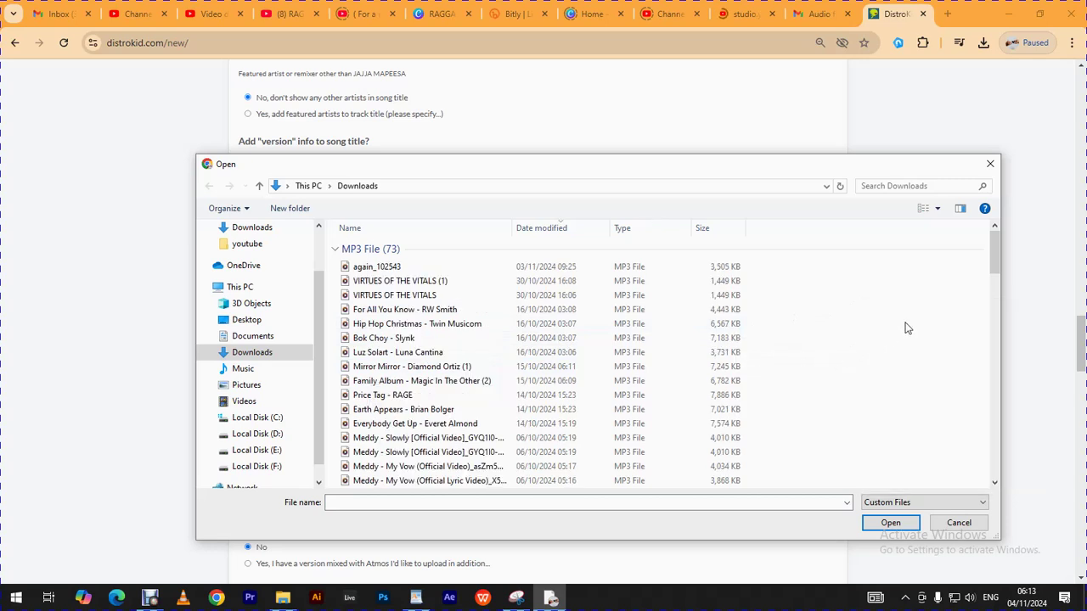
scroll(907, 329, down, 1)
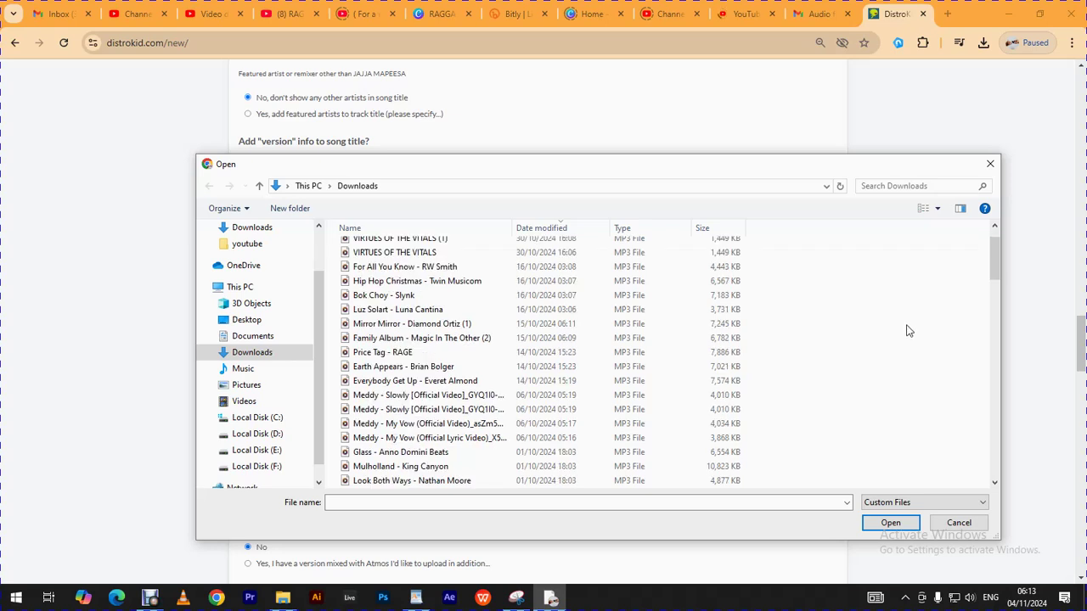
scroll(907, 331, up, 1)
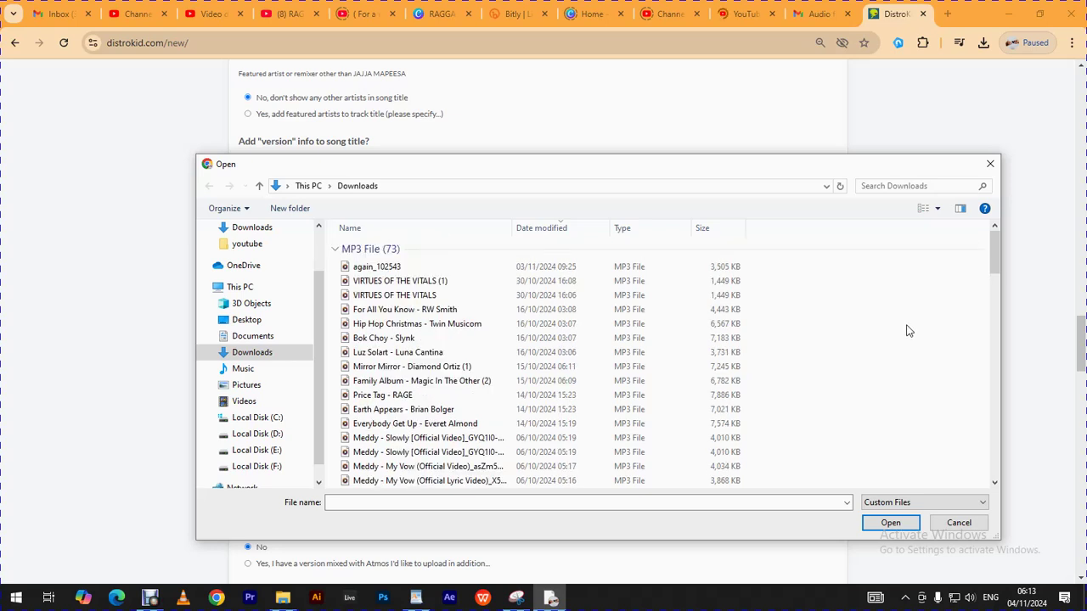
Reverse the date-modified sorting to oldest first, look through the MP3 files for the track and close the file chooser
right_click(906, 330)
mouse_move(930, 372)
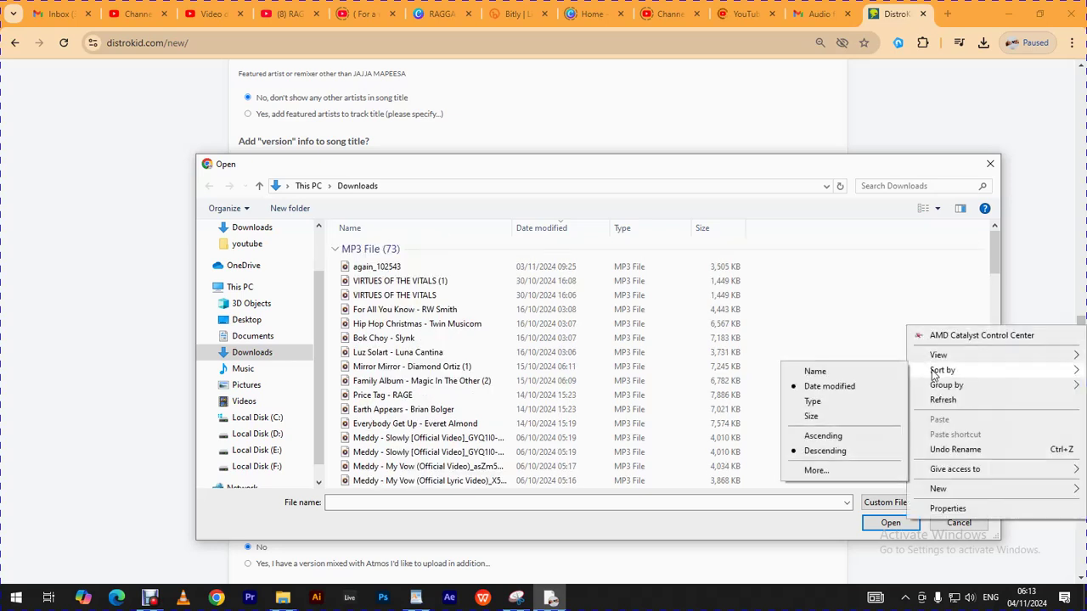
click(829, 389)
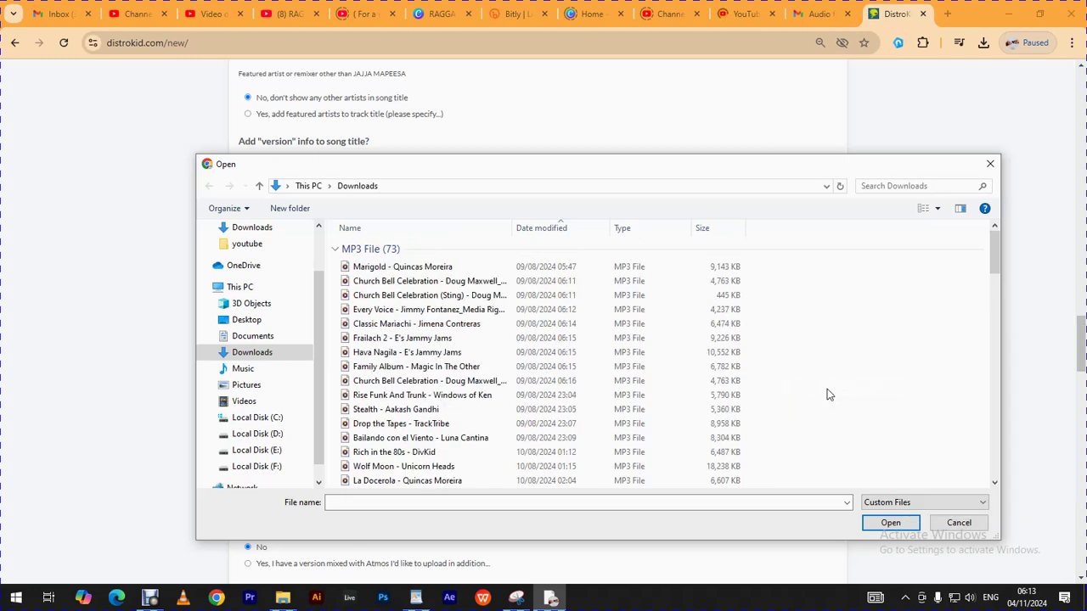
right_click(923, 280)
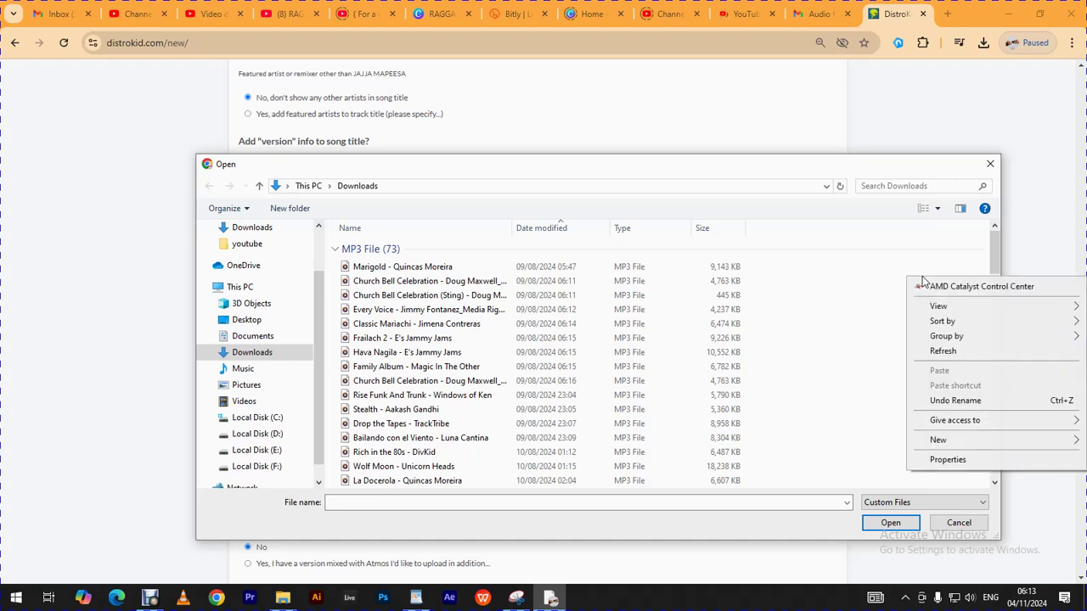
click(896, 292)
drag(995, 253, 993, 437)
drag(992, 462, 998, 410)
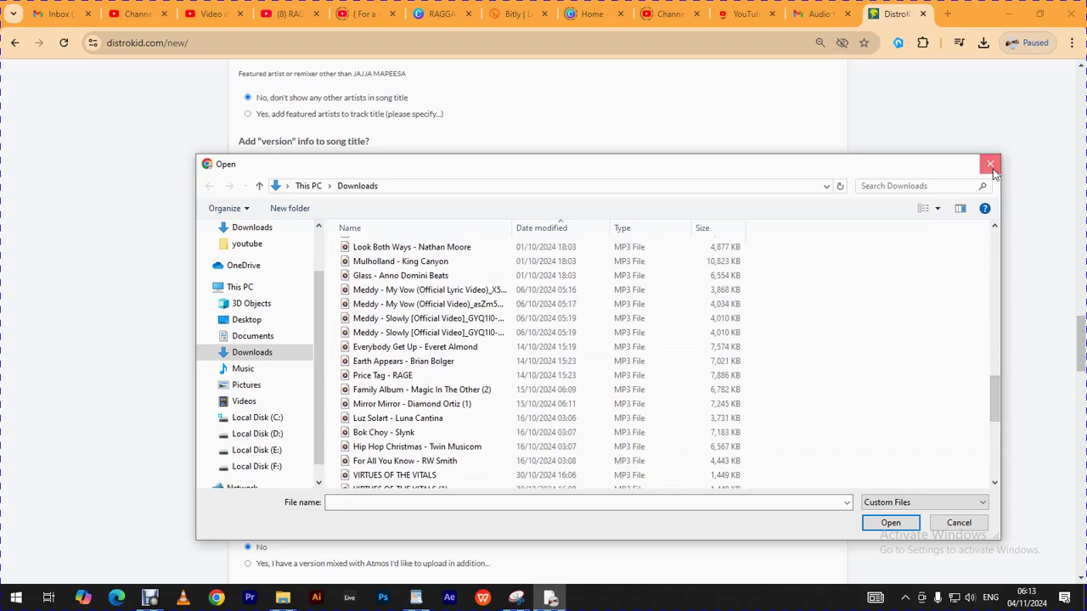
click(990, 165)
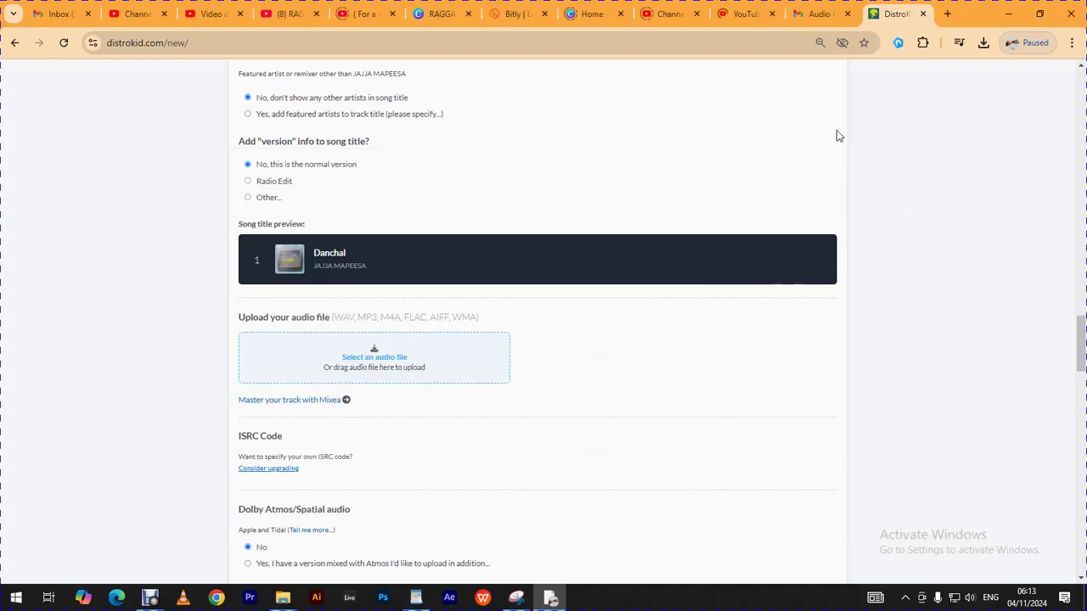